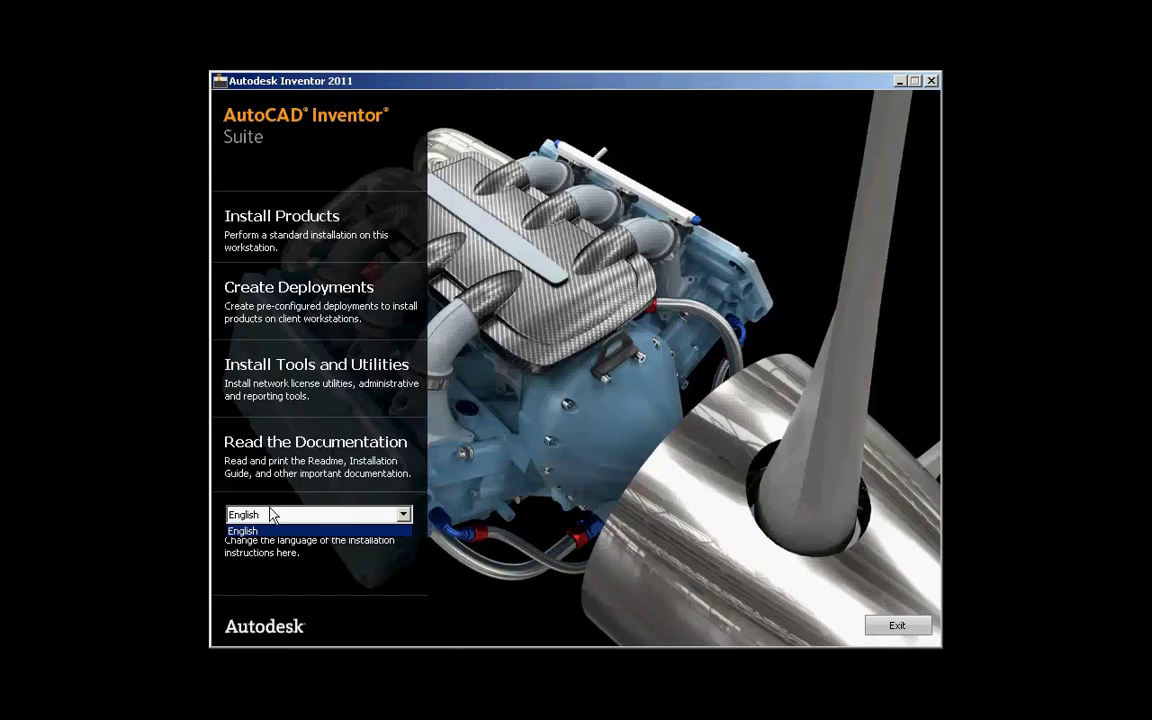
Step: Start a standard product installation with English instructions and continue past the installation checklist
left_click(538, 628)
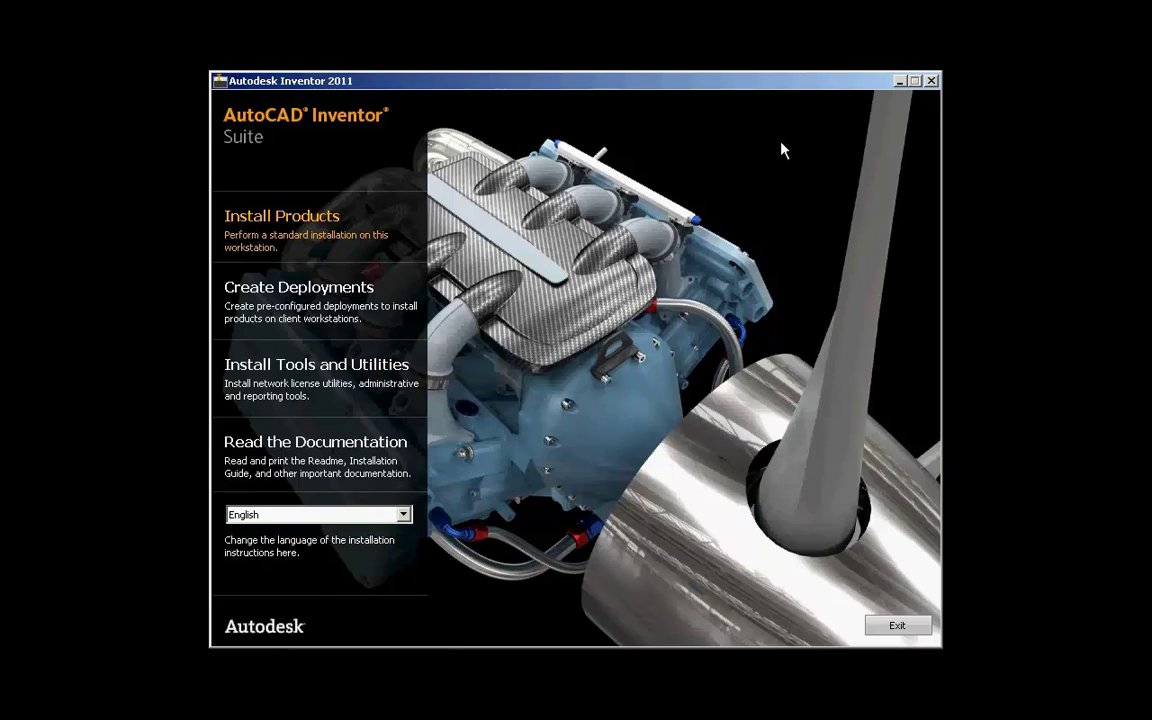
left_click(350, 245)
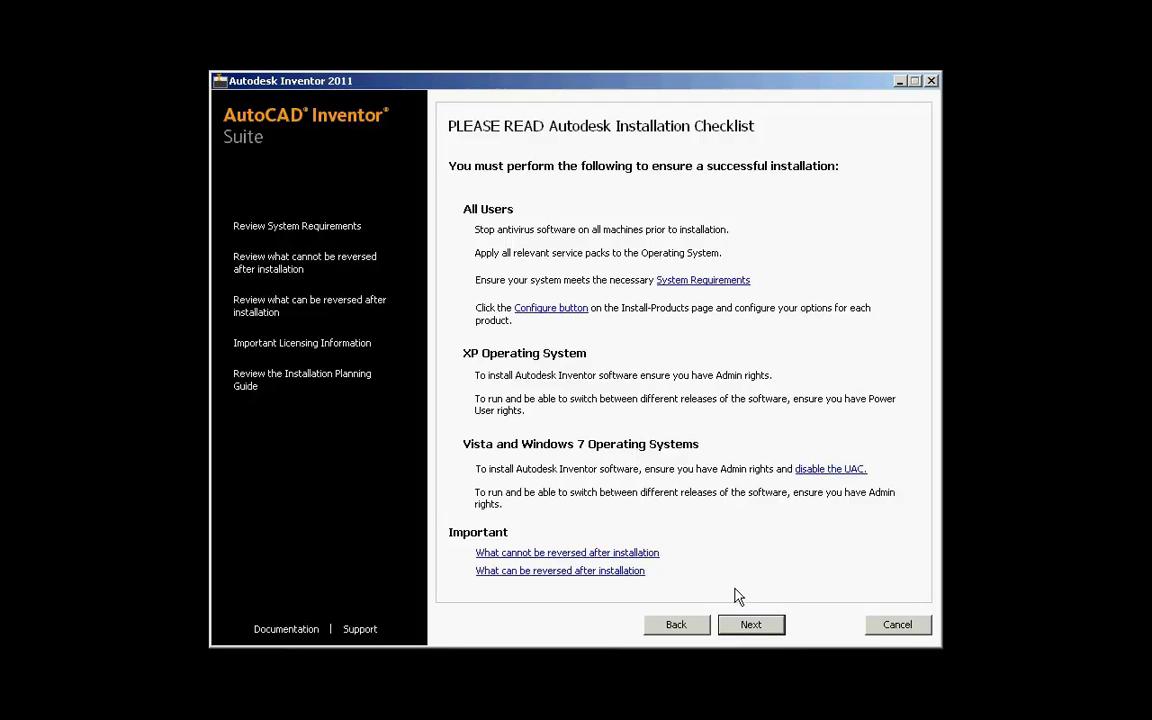
left_click(751, 625)
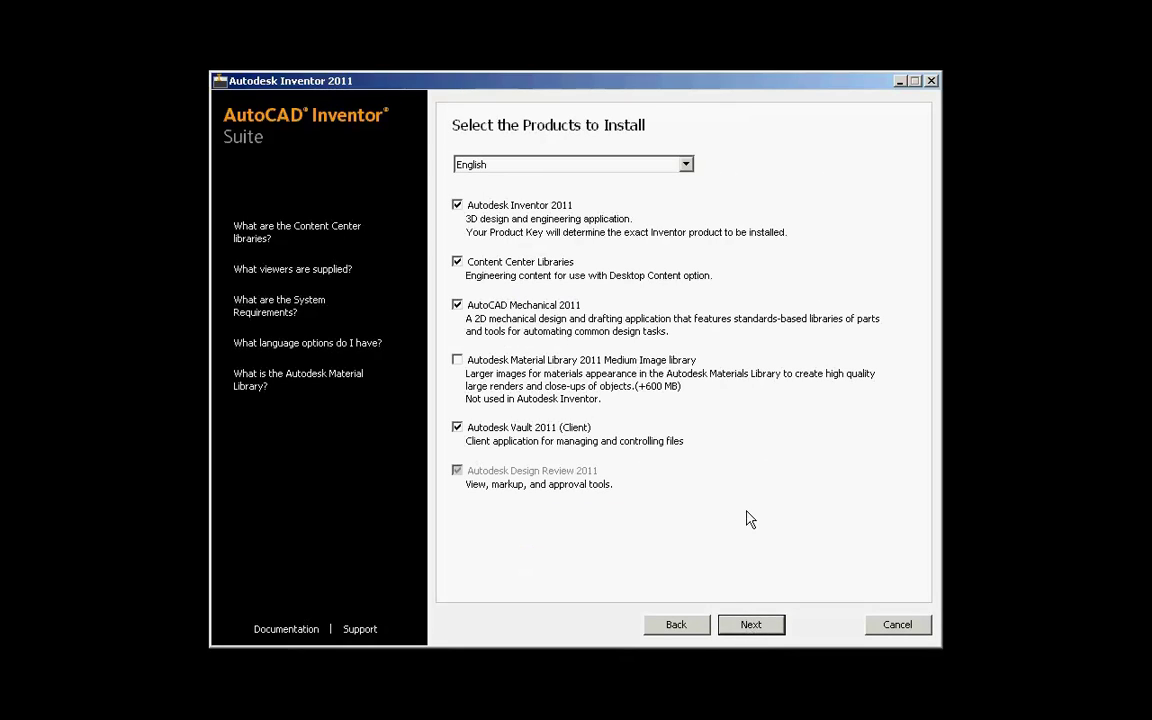
Step: Check the product language options, keep English, and continue with the preselected products
left_click(685, 165)
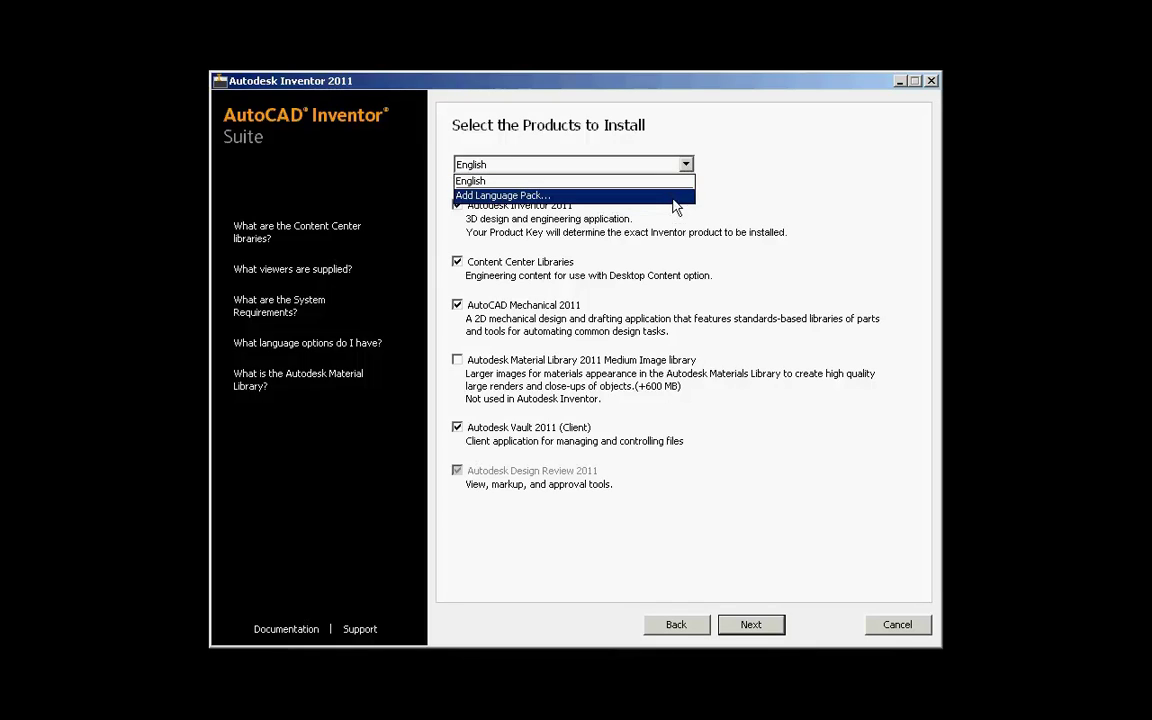
left_click(727, 167)
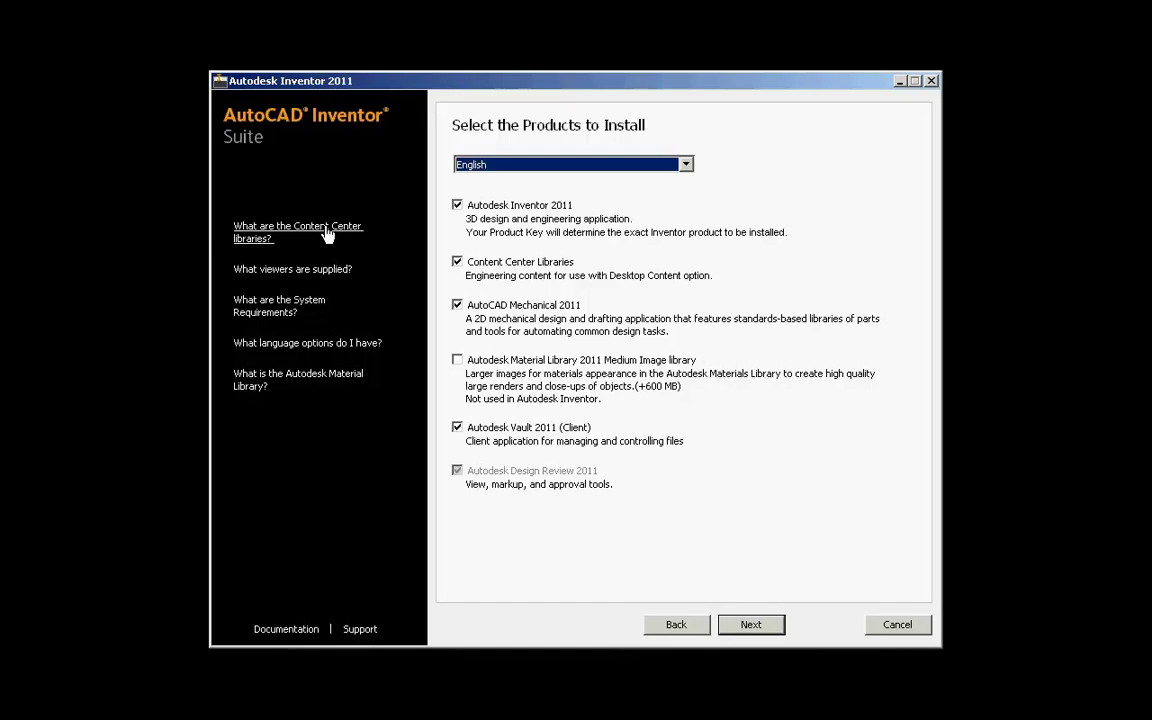
key("Return")
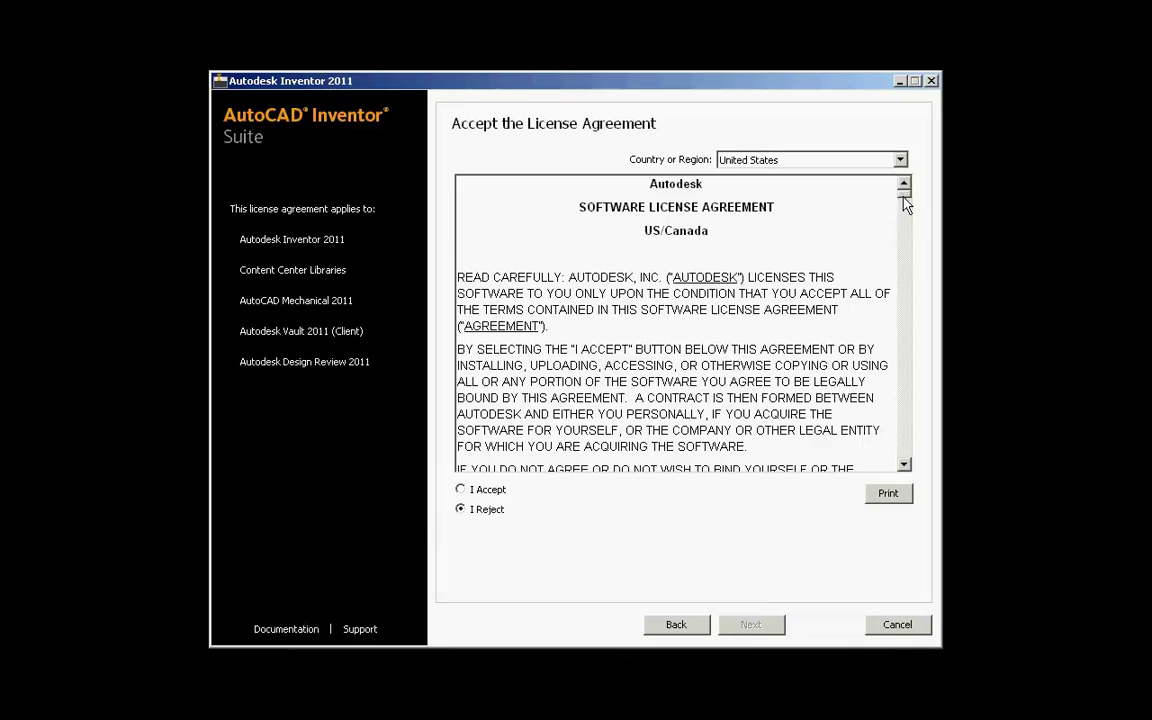
Step: Read through the United States software license agreement, accept it and continue
scroll(906, 203, "down", 15)
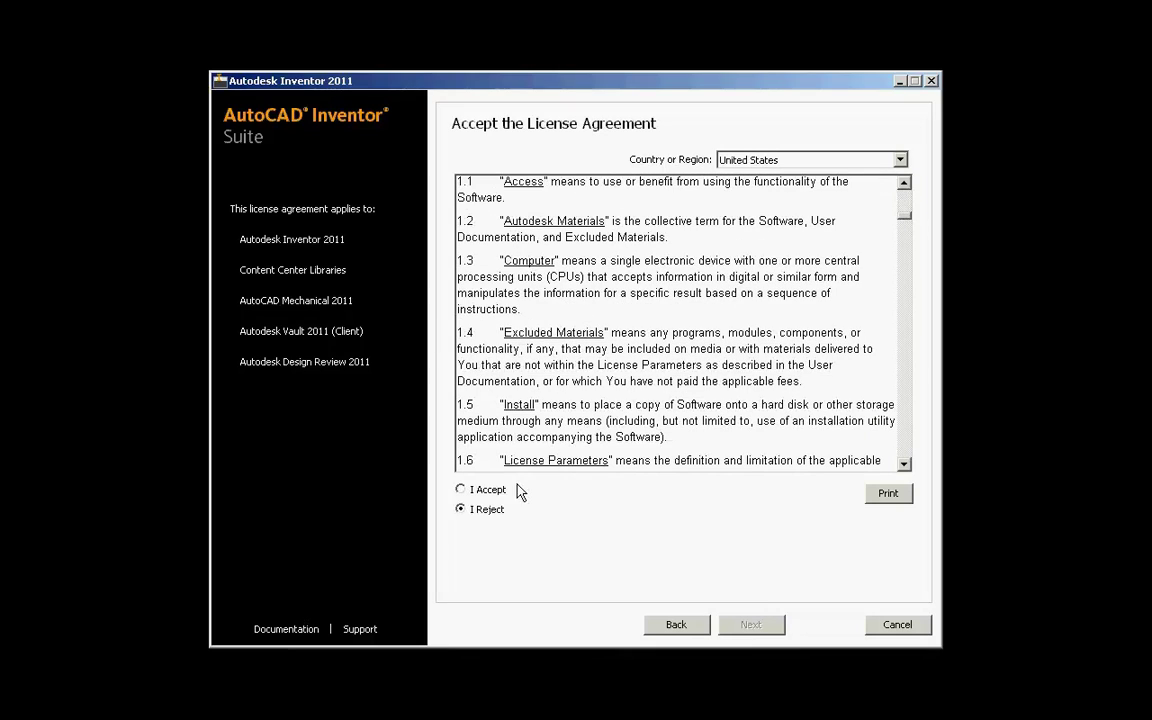
left_click(487, 489)
key("Return")
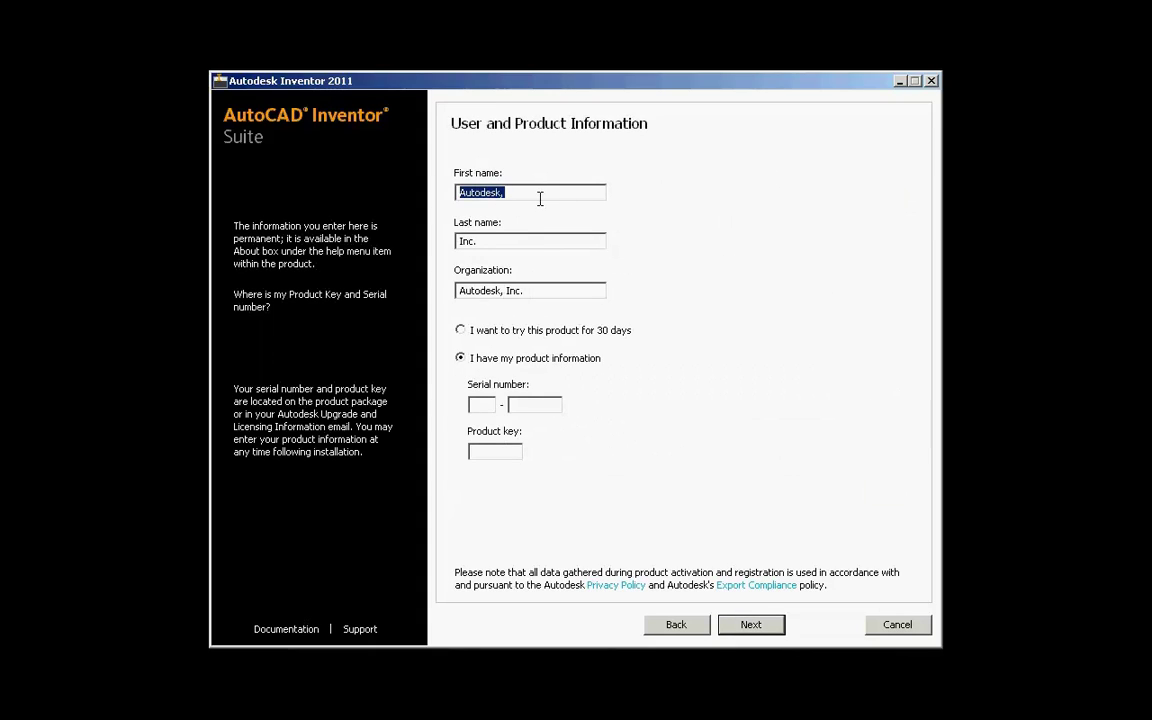
Step: Keep the prefilled first name, last name and organization, and continue to the installation review
key("Tab")
key("Tab")
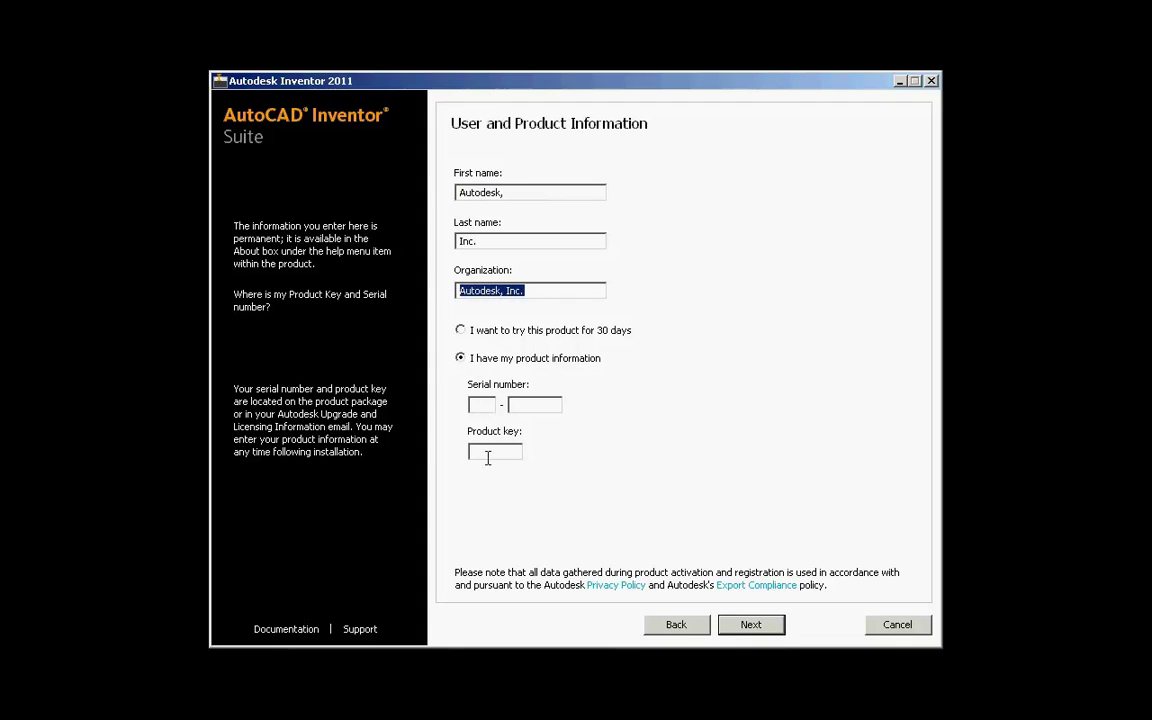
left_click(751, 624)
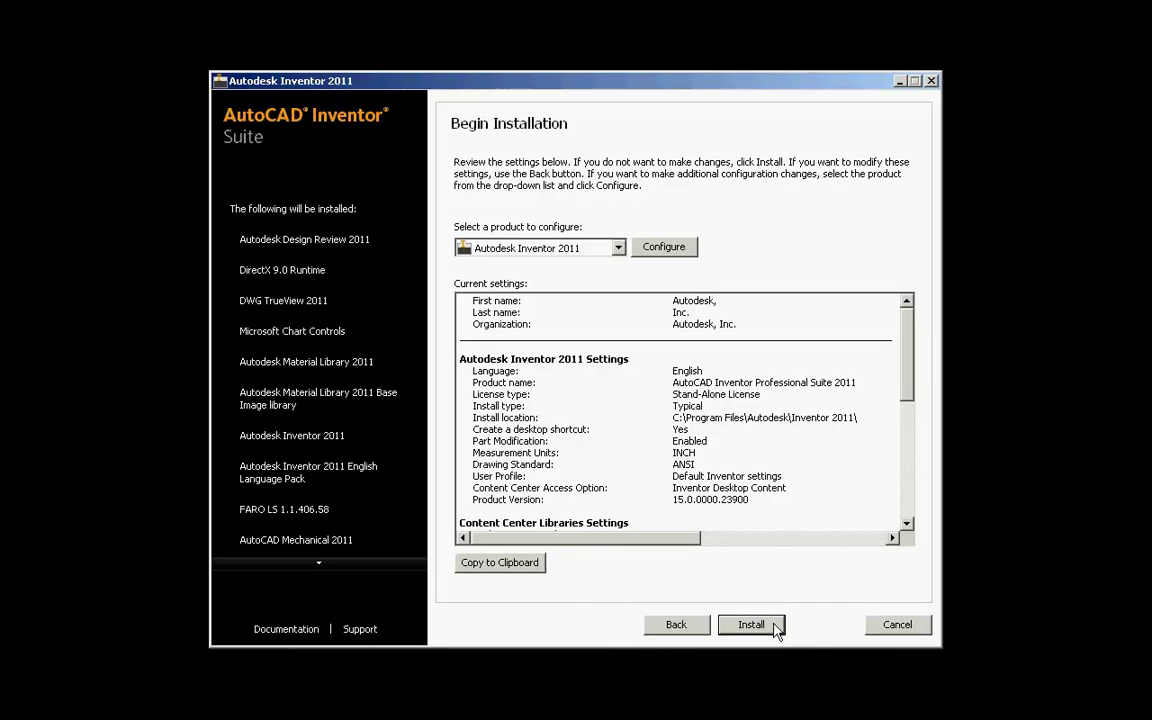
Step: Configure Autodesk Inventor 2011 with a network license using the Single License Server model and the server name manmsd01
left_click(665, 250)
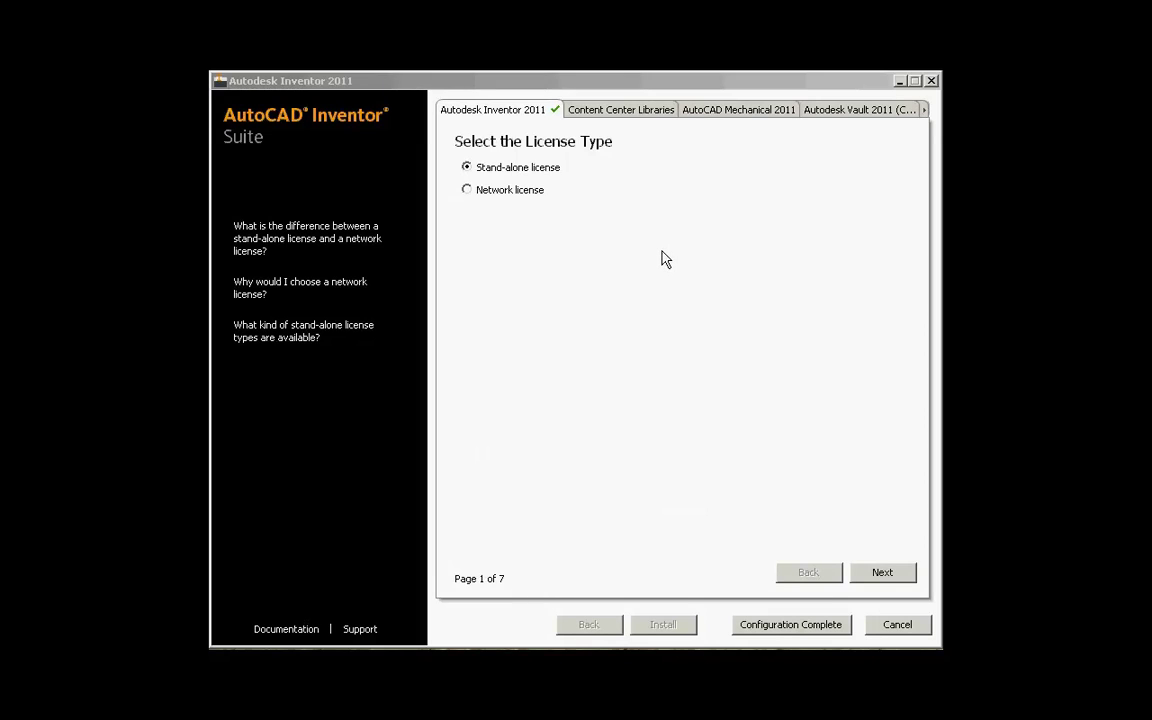
left_click(468, 191)
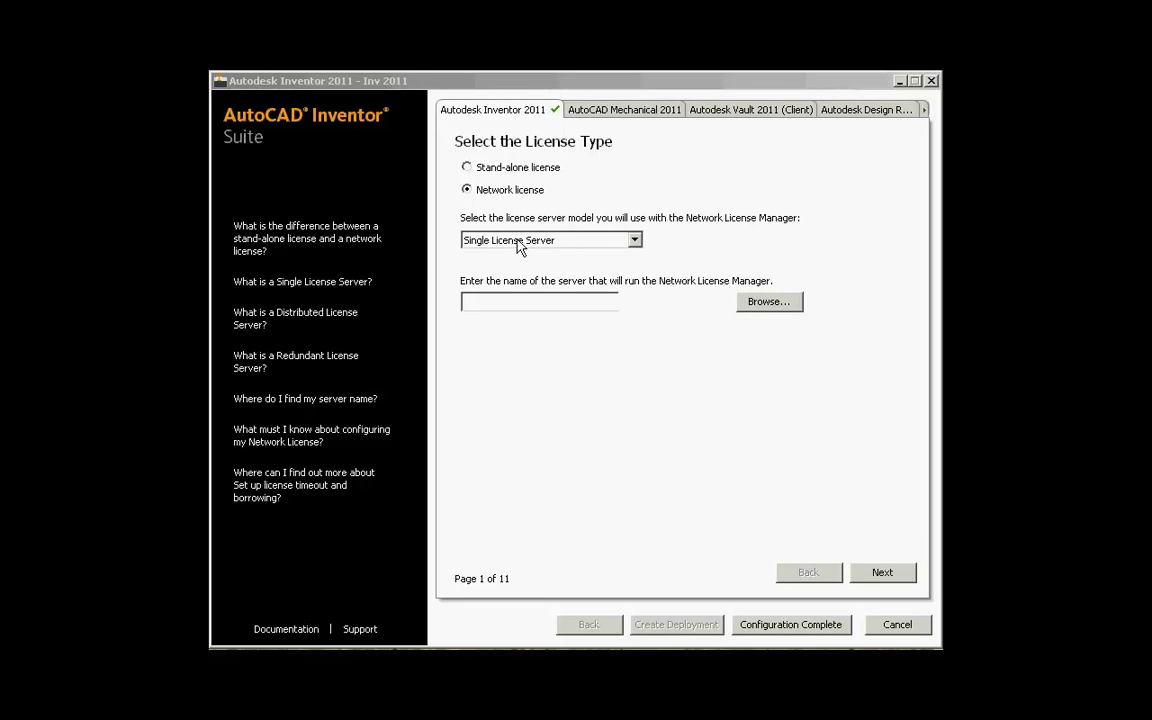
left_click(635, 242)
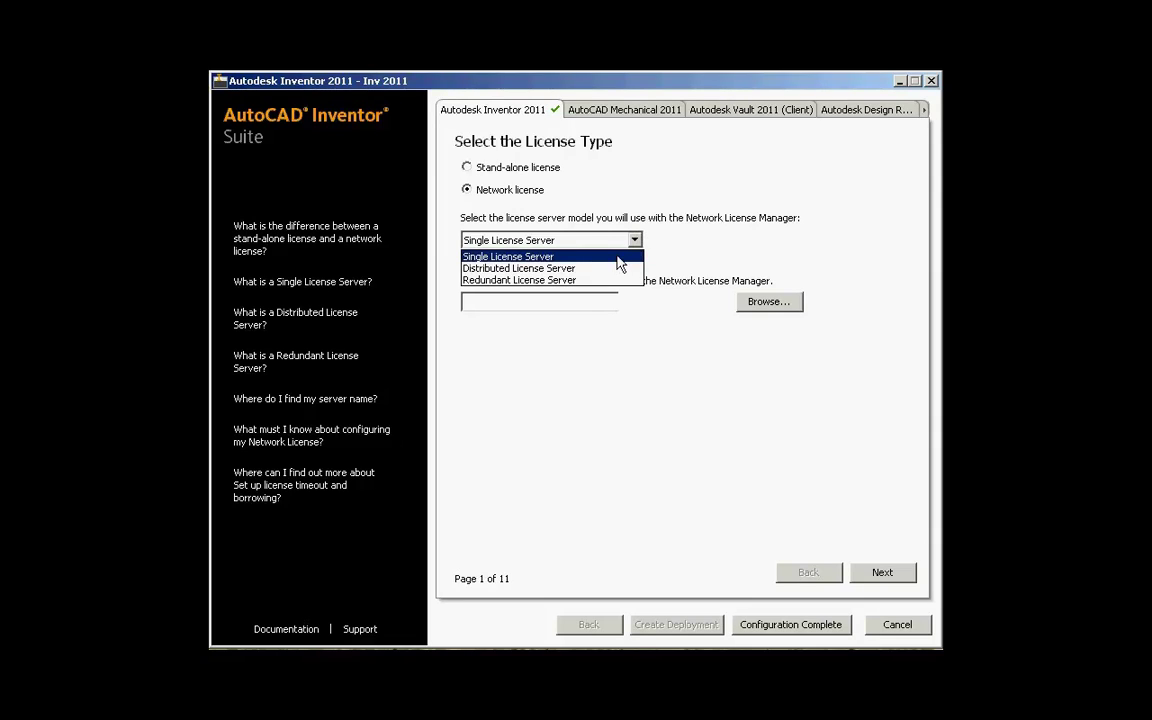
left_click(617, 257)
left_click(584, 302)
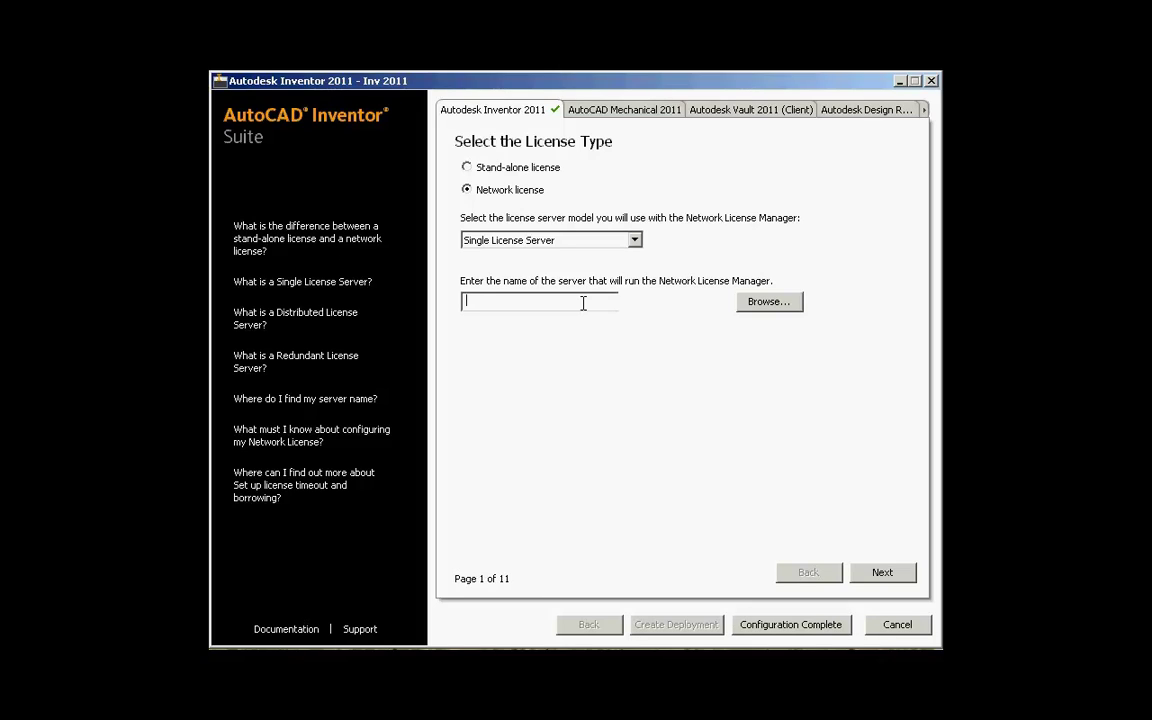
type("manmsd01")
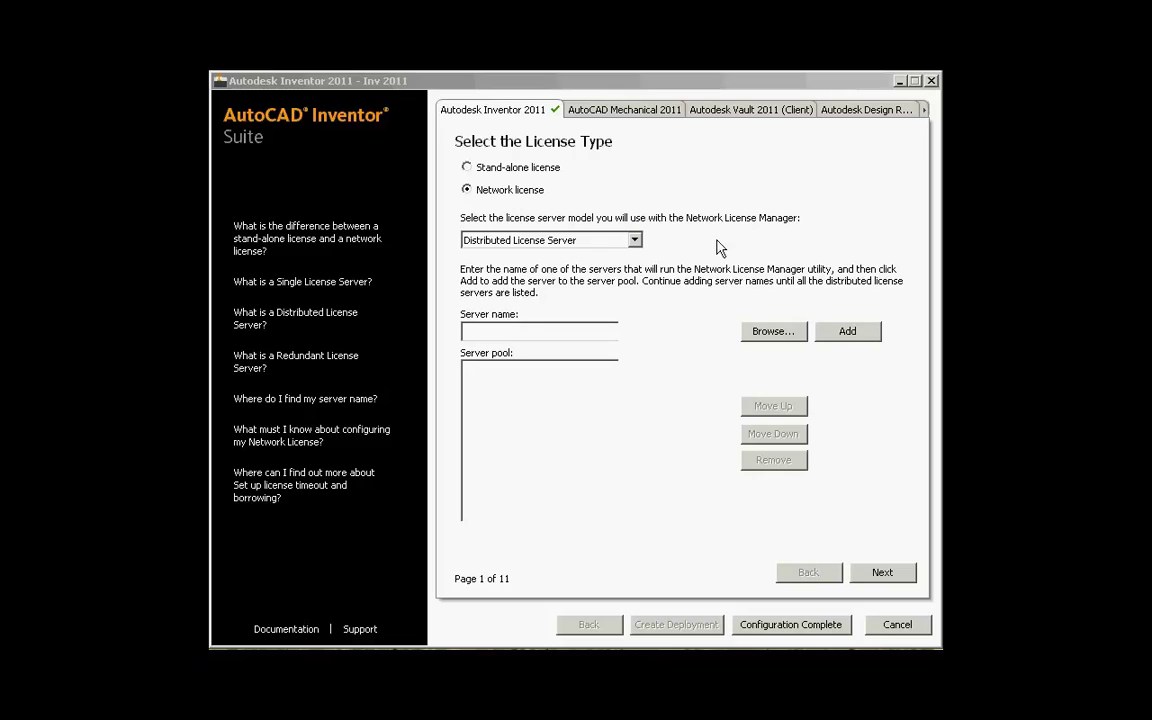
Step: Add the servers ManMsd01 and ManMSD02 to the distributed license server pool, ignoring the availability warnings
left_click(509, 330)
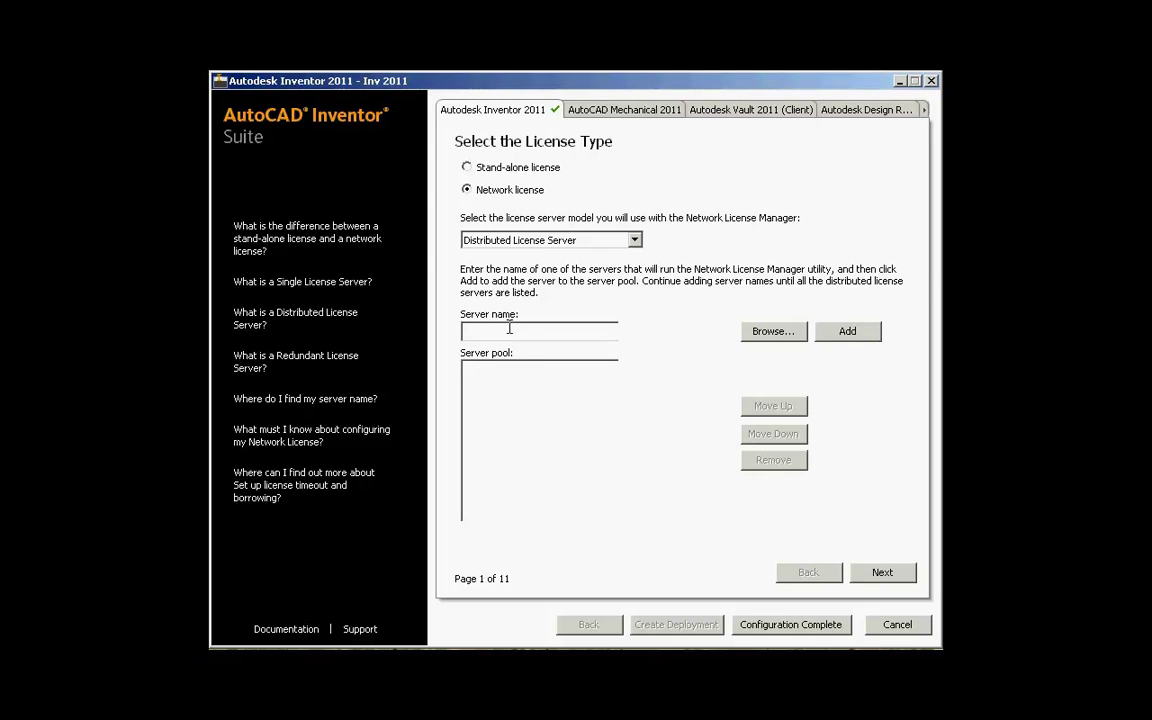
type("ManMsd01")
left_click(847, 334)
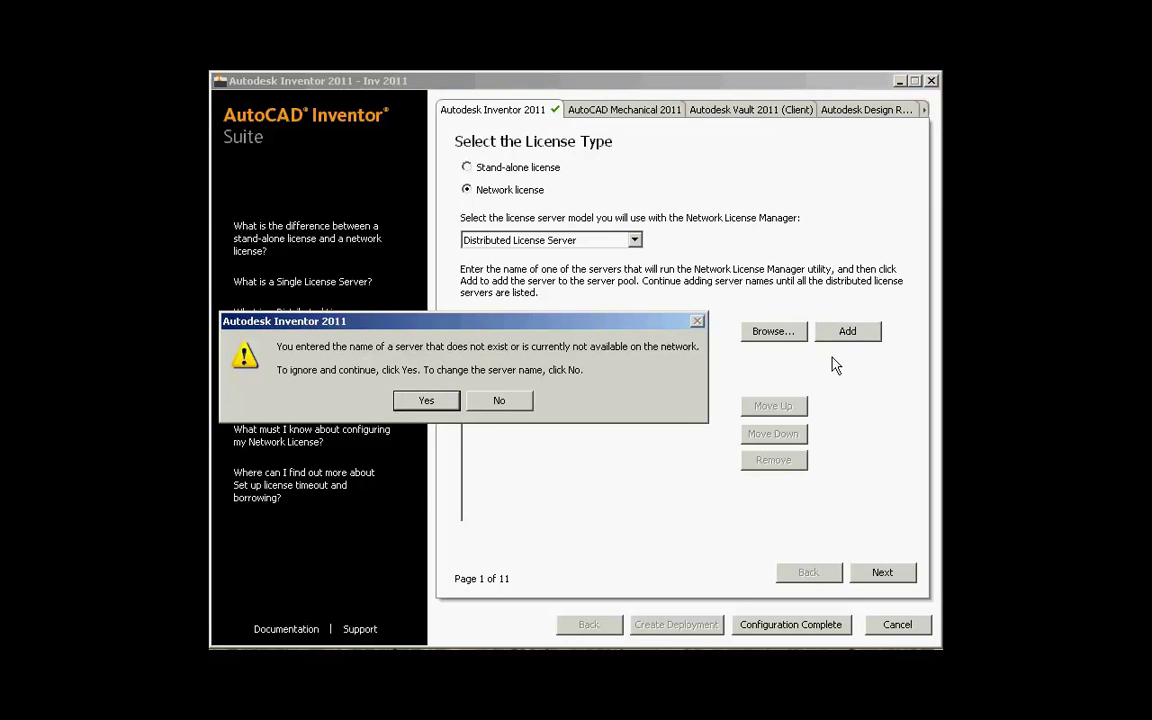
left_click(426, 400)
type("M")
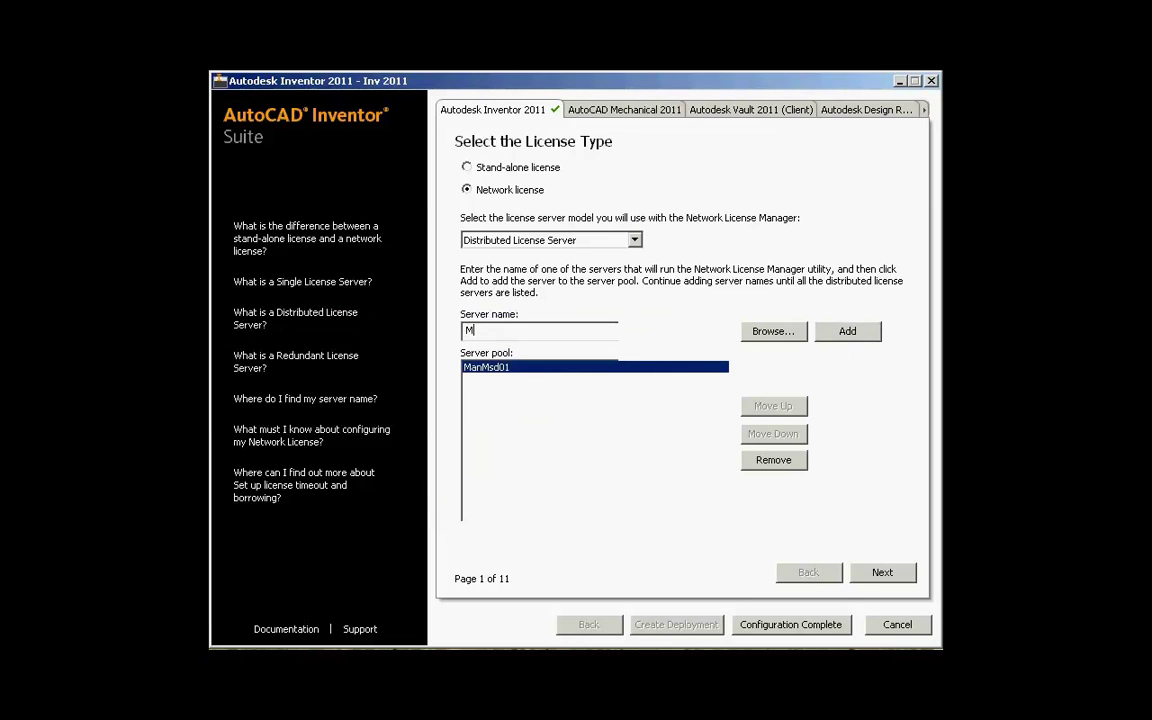
type("an")
type("MSD02")
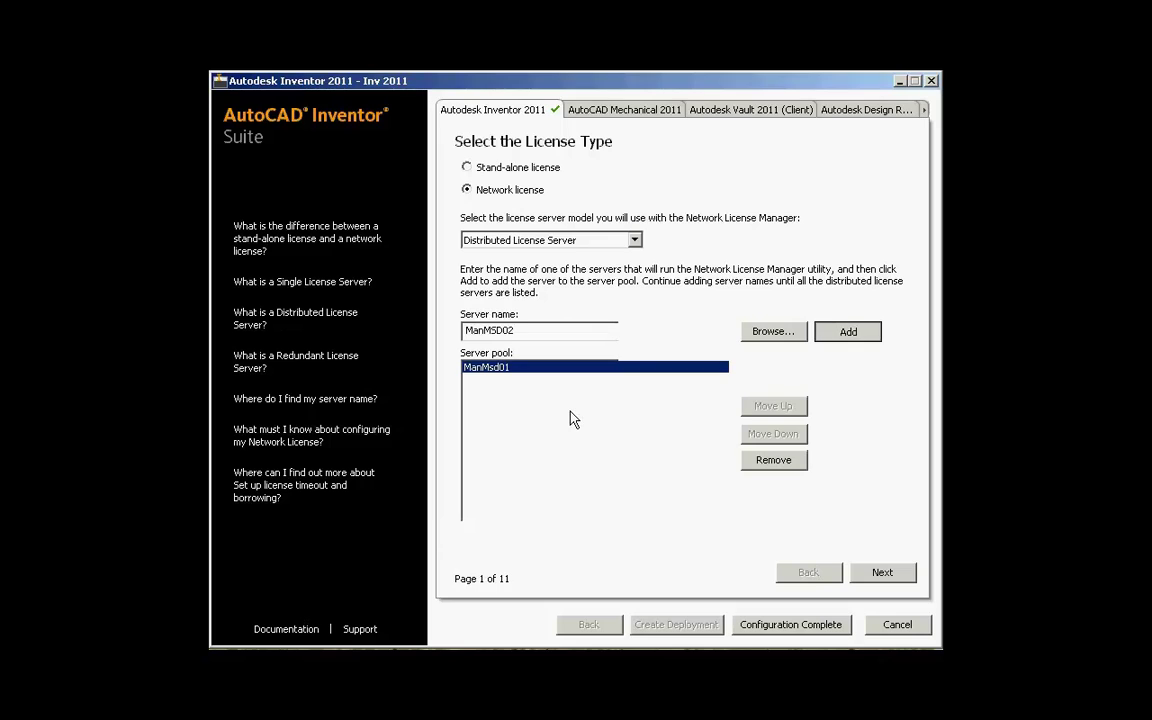
key("Return")
left_click(437, 405)
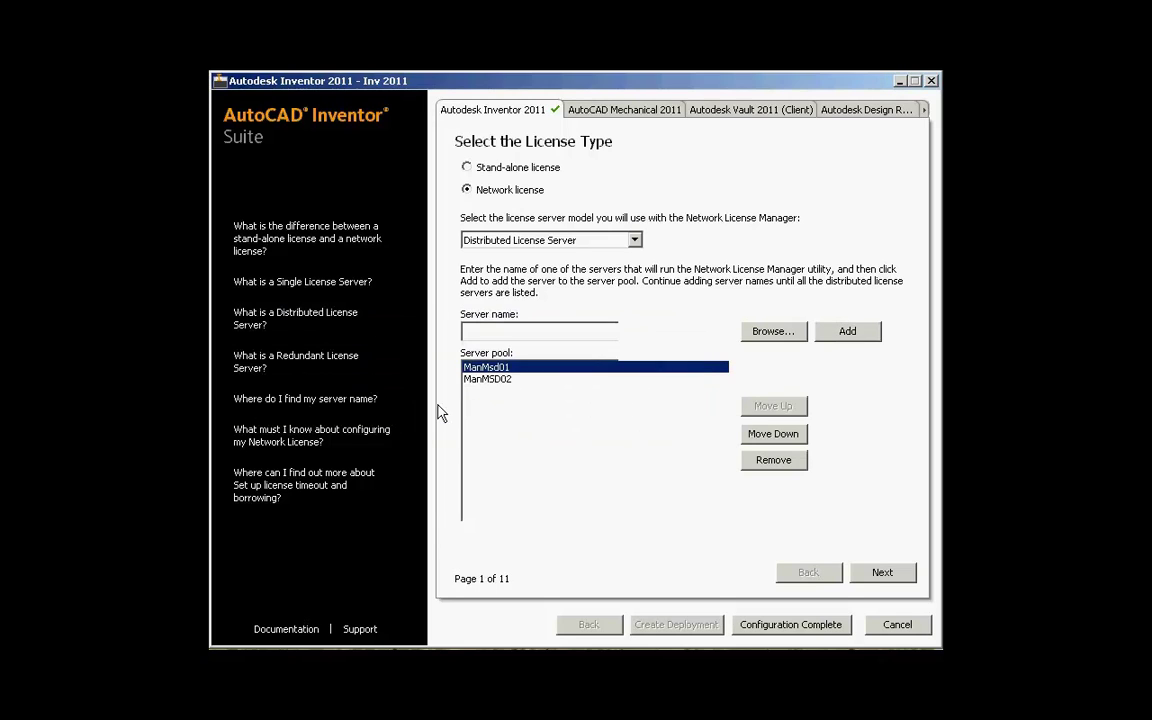
Step: Change the license server model to Redundant License Server
left_click(560, 240)
left_click(560, 278)
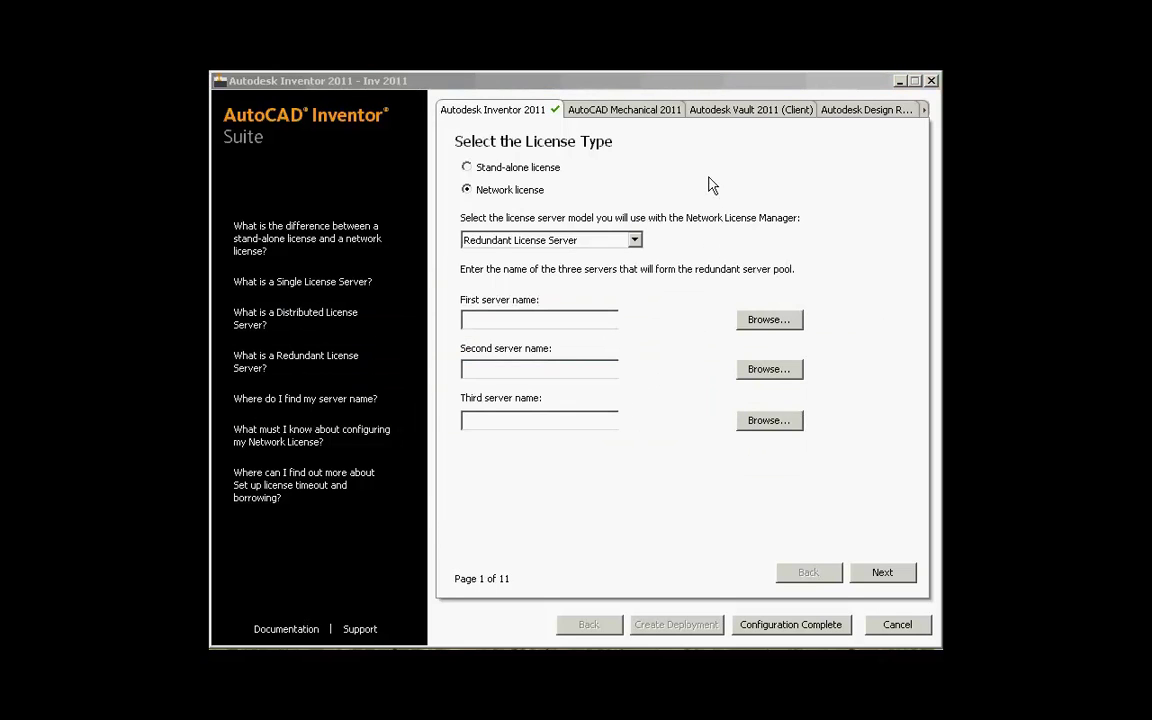
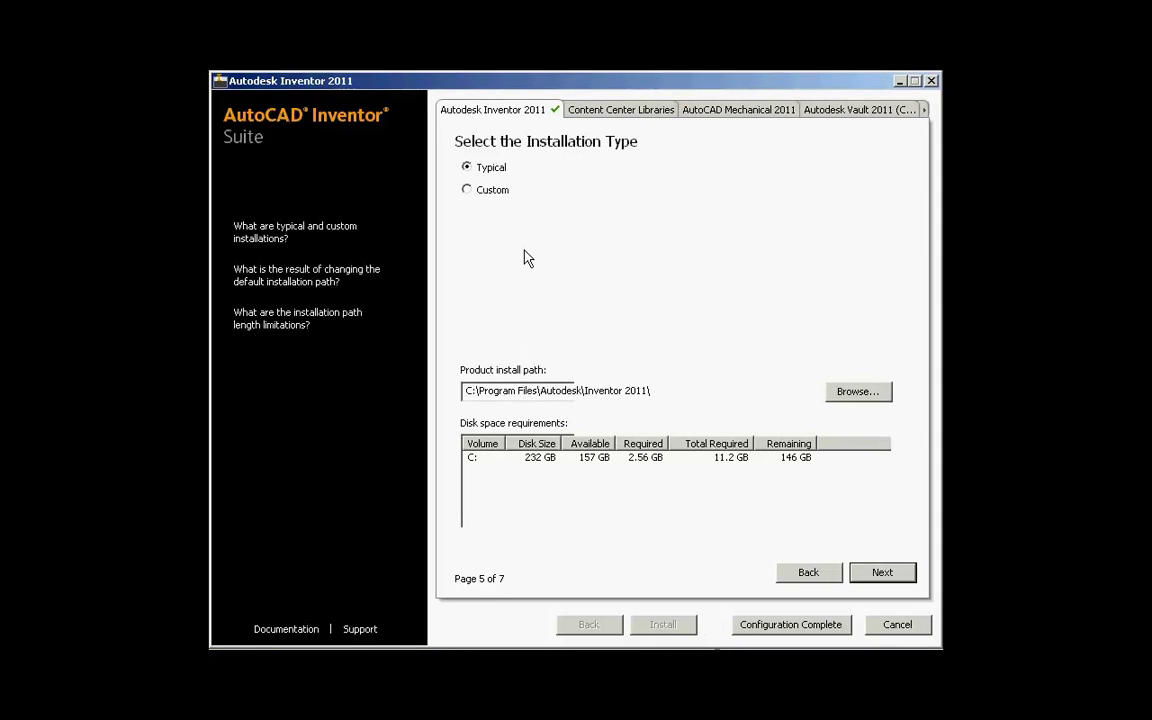
Step: Look at the custom features, keep the Typical installation and default install path, and continue past the service pack options
left_click(490, 190)
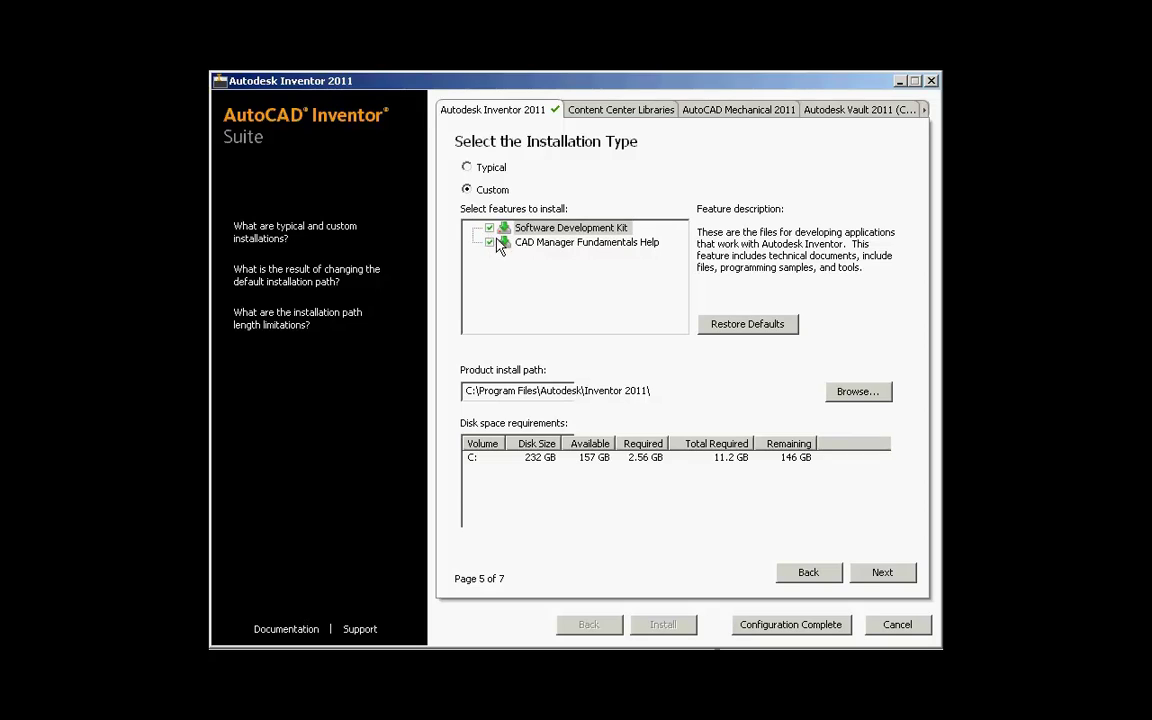
left_click(468, 168)
left_click_drag(466, 391, 661, 388)
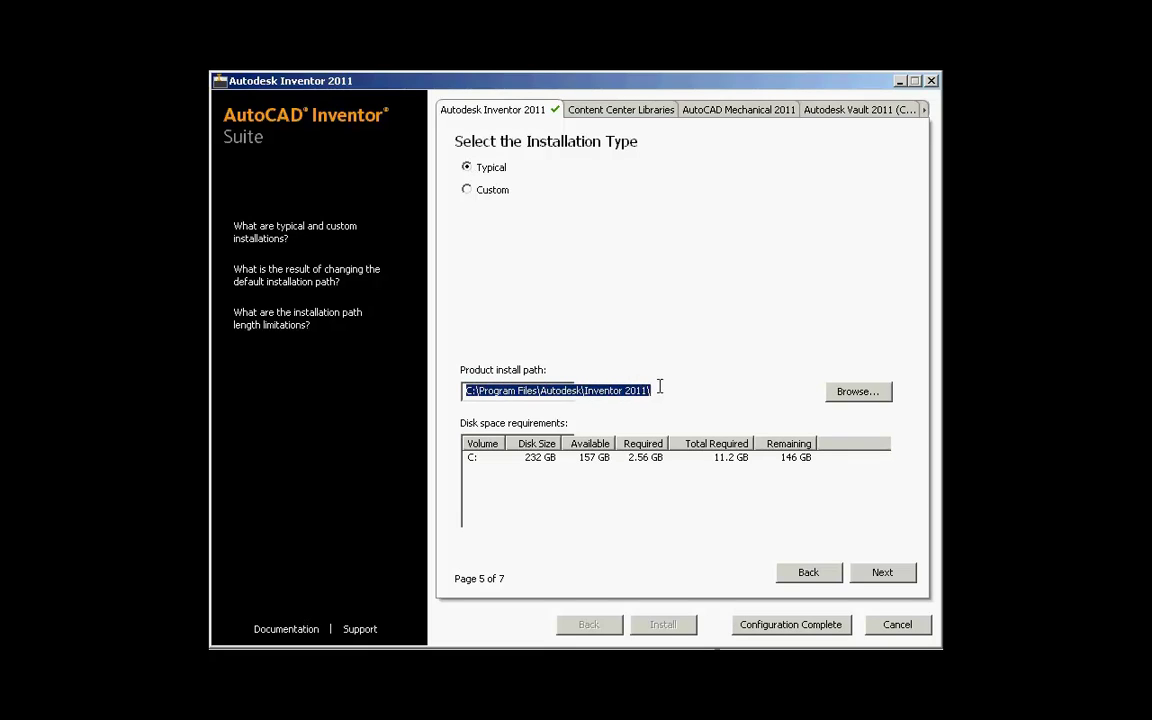
left_click(464, 389)
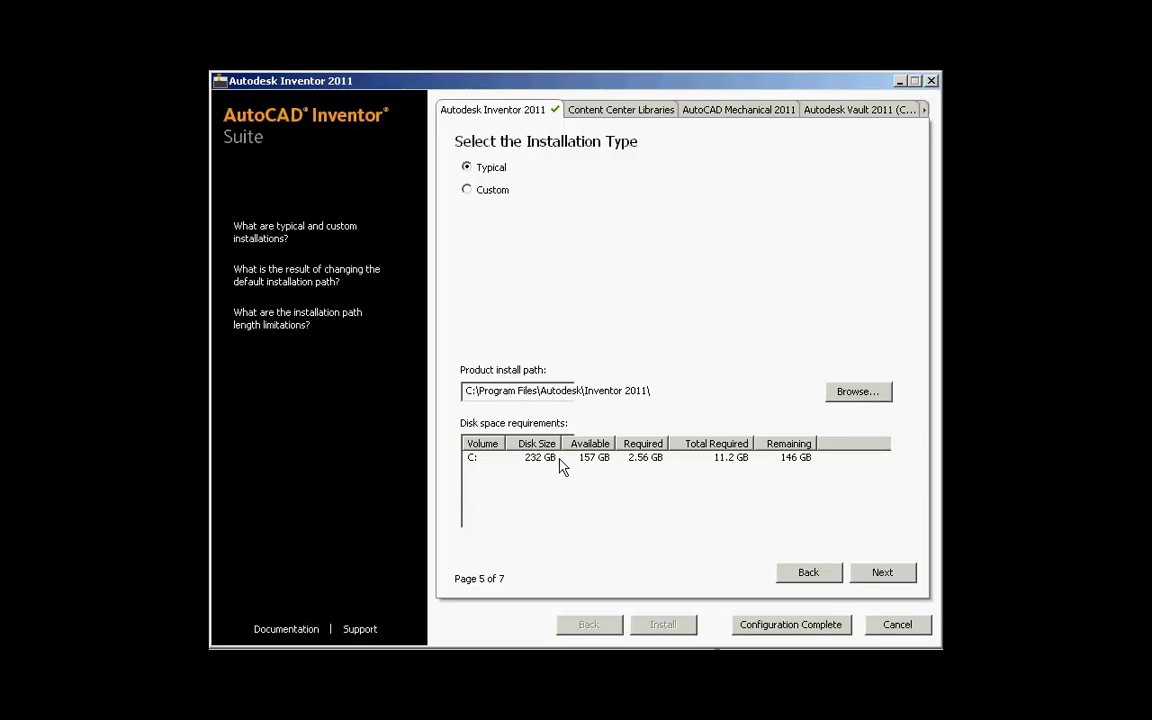
left_click(884, 576)
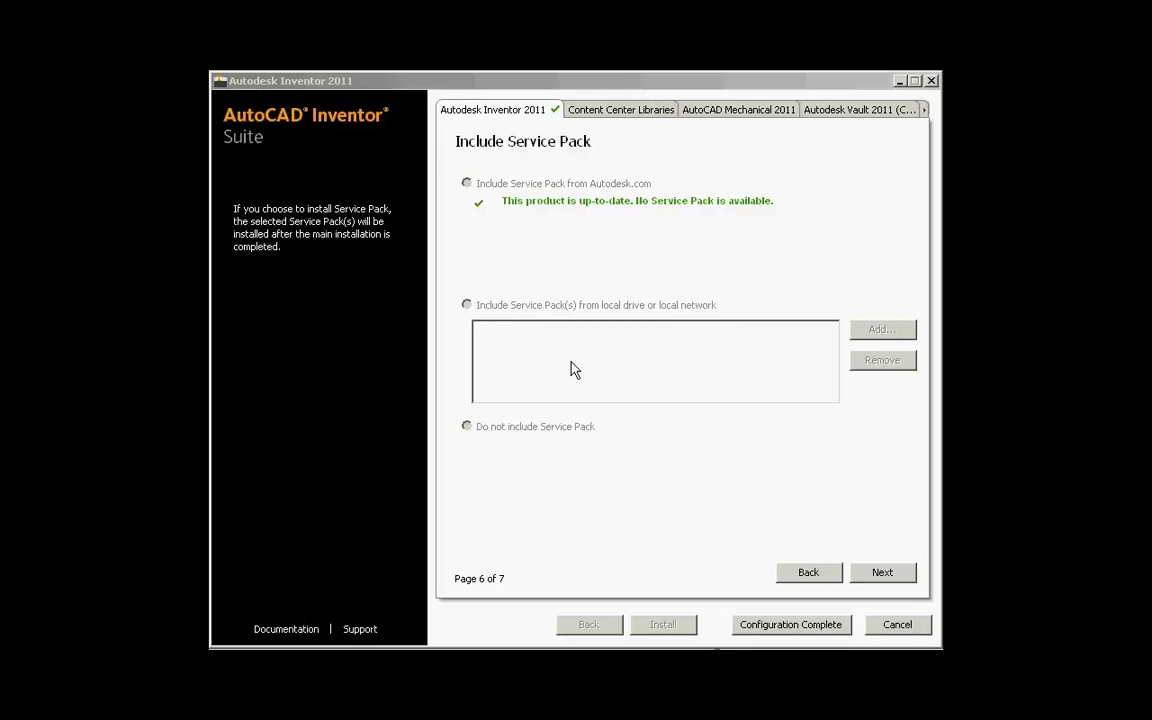
left_click(882, 572)
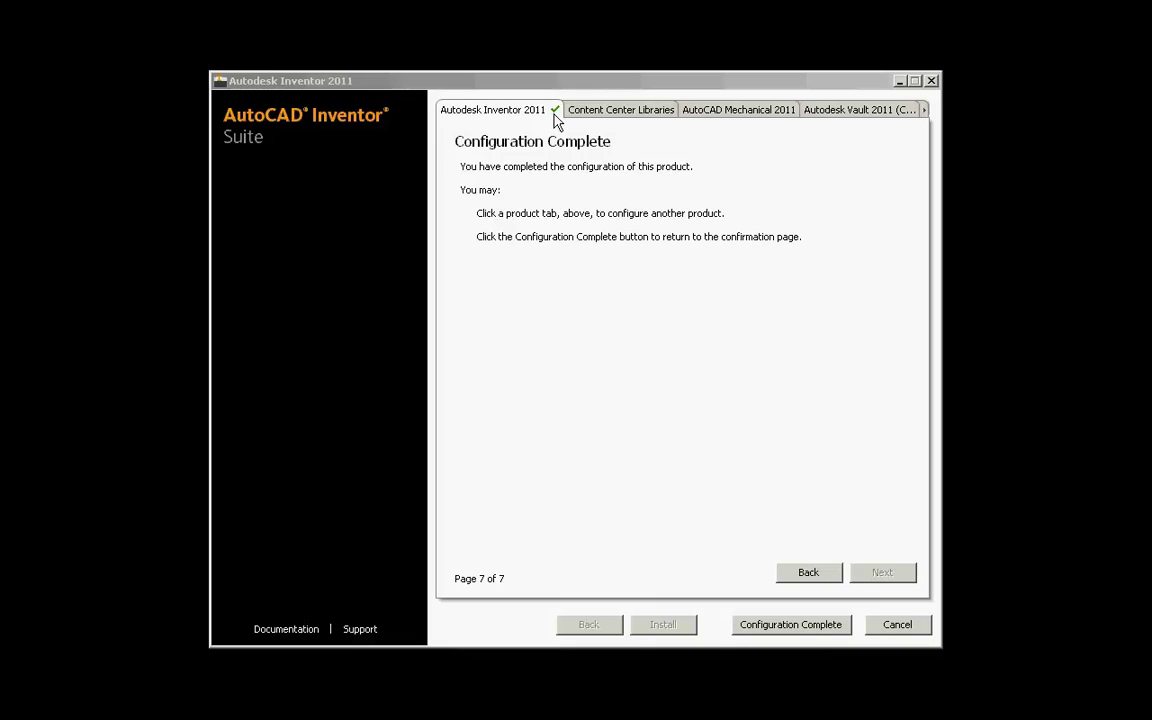
Step: Configure the Content Center Libraries with the preselected standards and the default library location
left_click(630, 112)
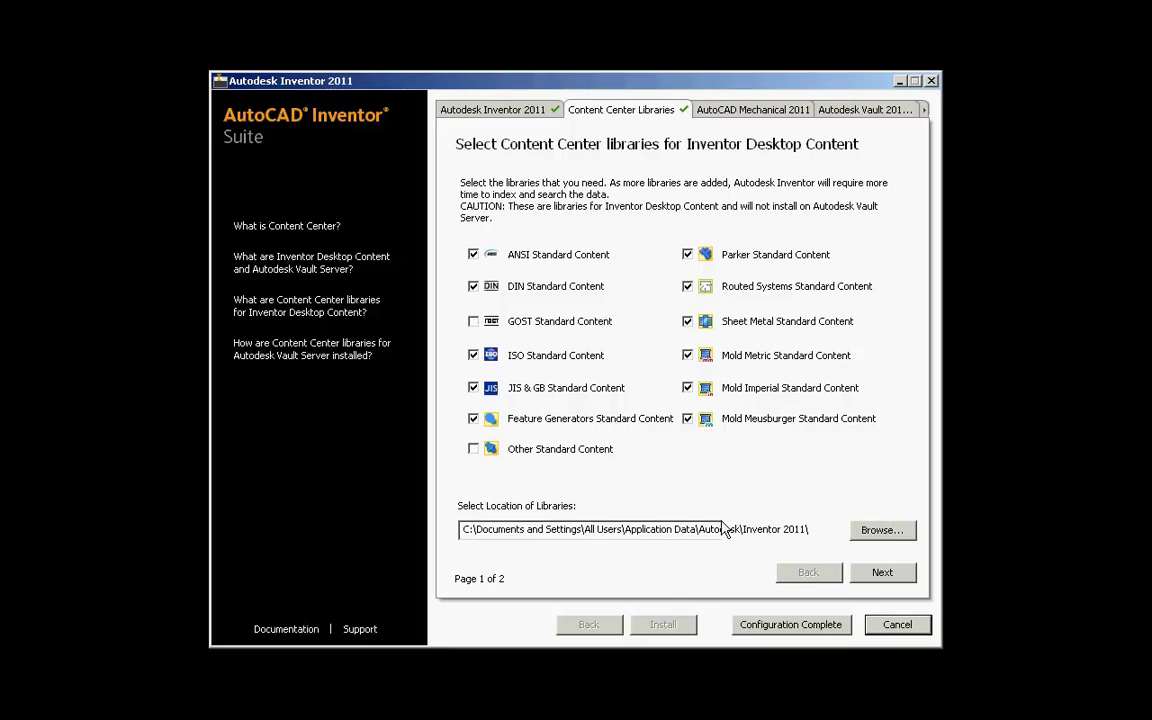
left_click(876, 580)
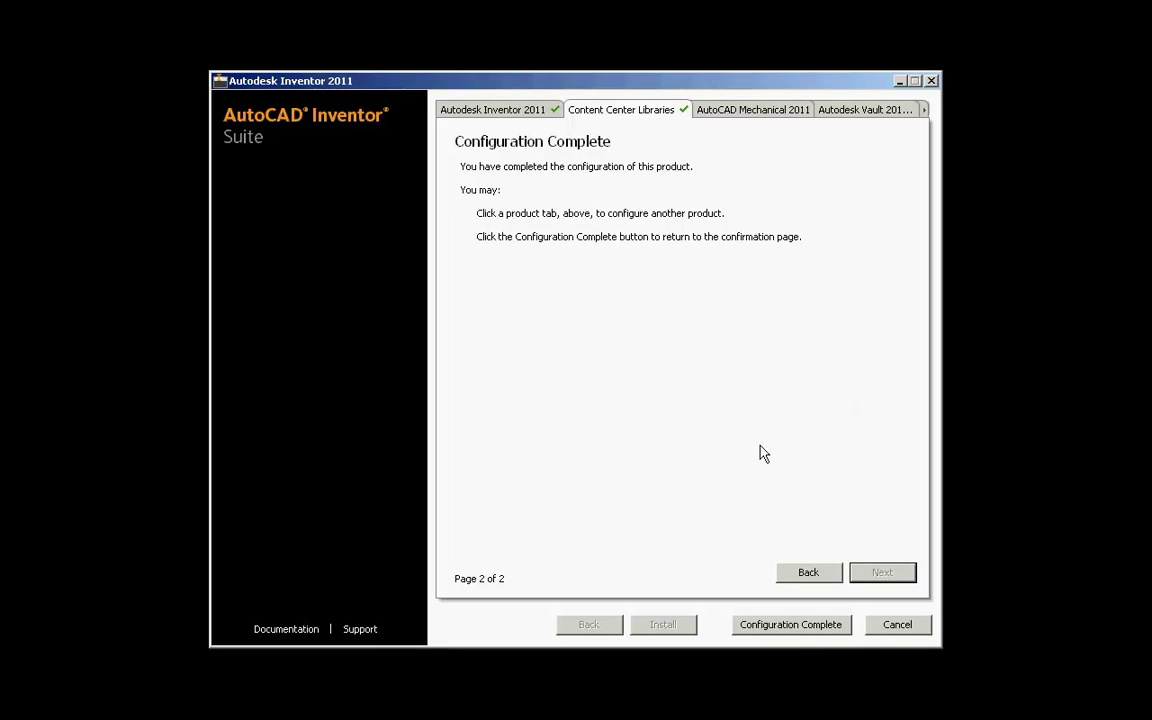
Step: Configure AutoCAD Mechanical 2011 to install Autodesk Inventor Link and the content libraries in their default location
left_click(748, 112)
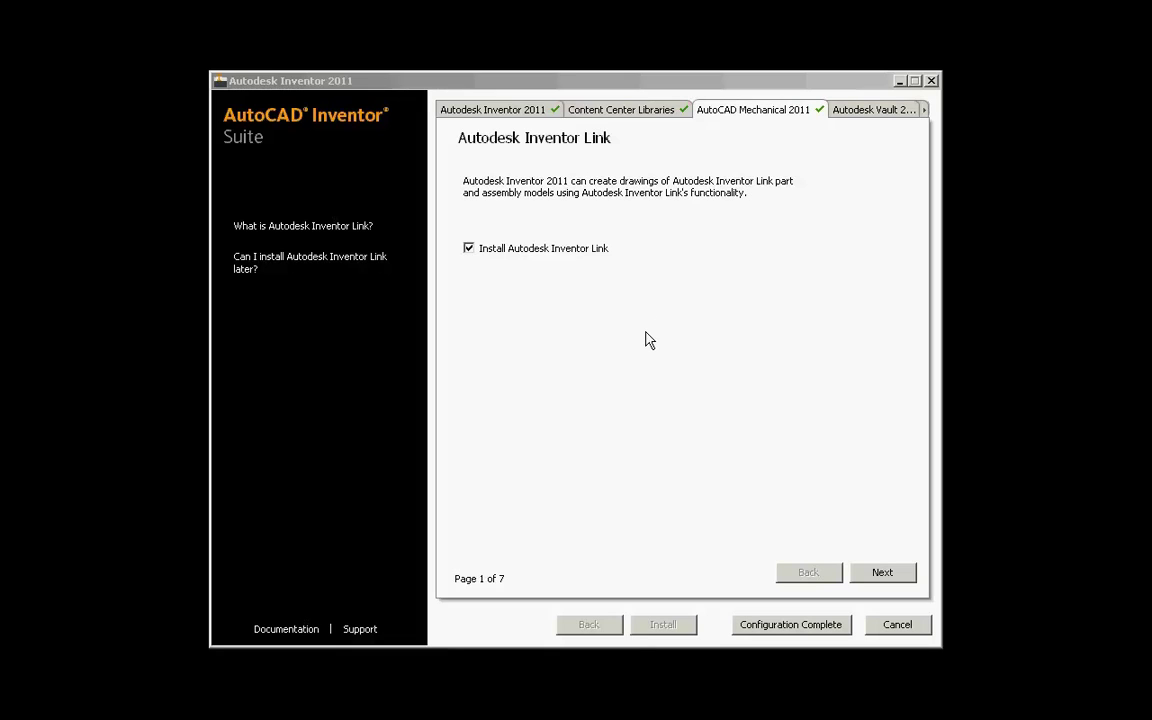
key("Return")
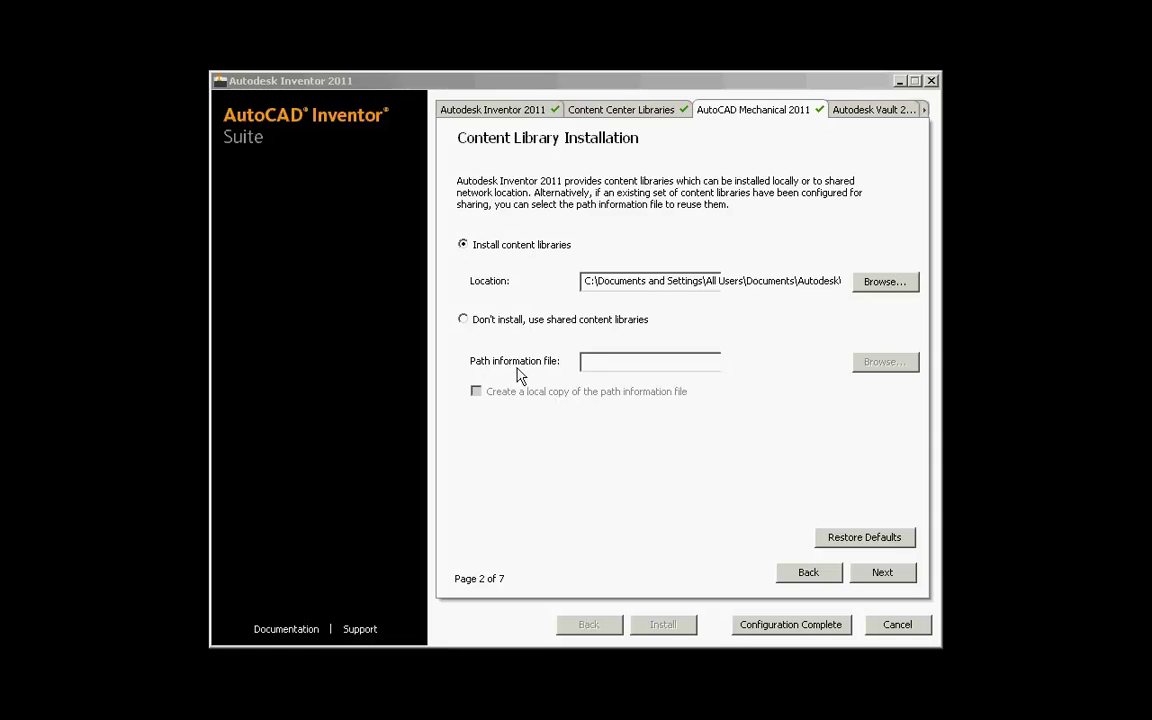
key("Return")
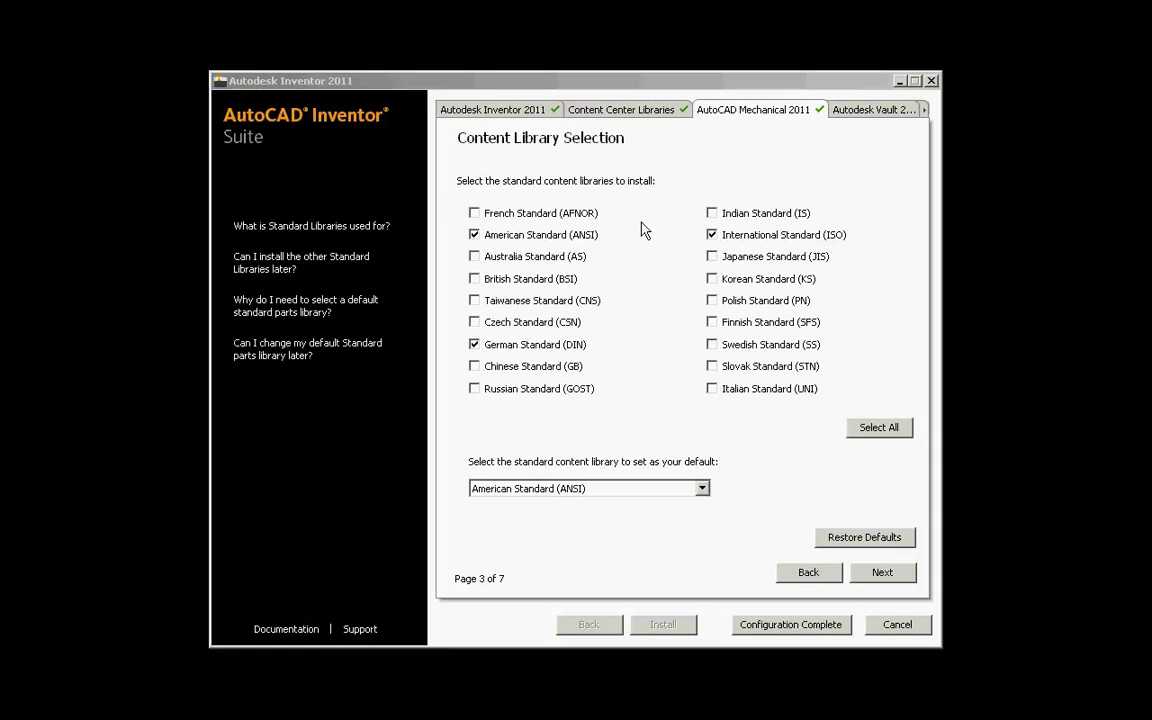
Step: Keep American Standard (ANSI) as the default standard content library and continue to the license type
left_click(704, 490)
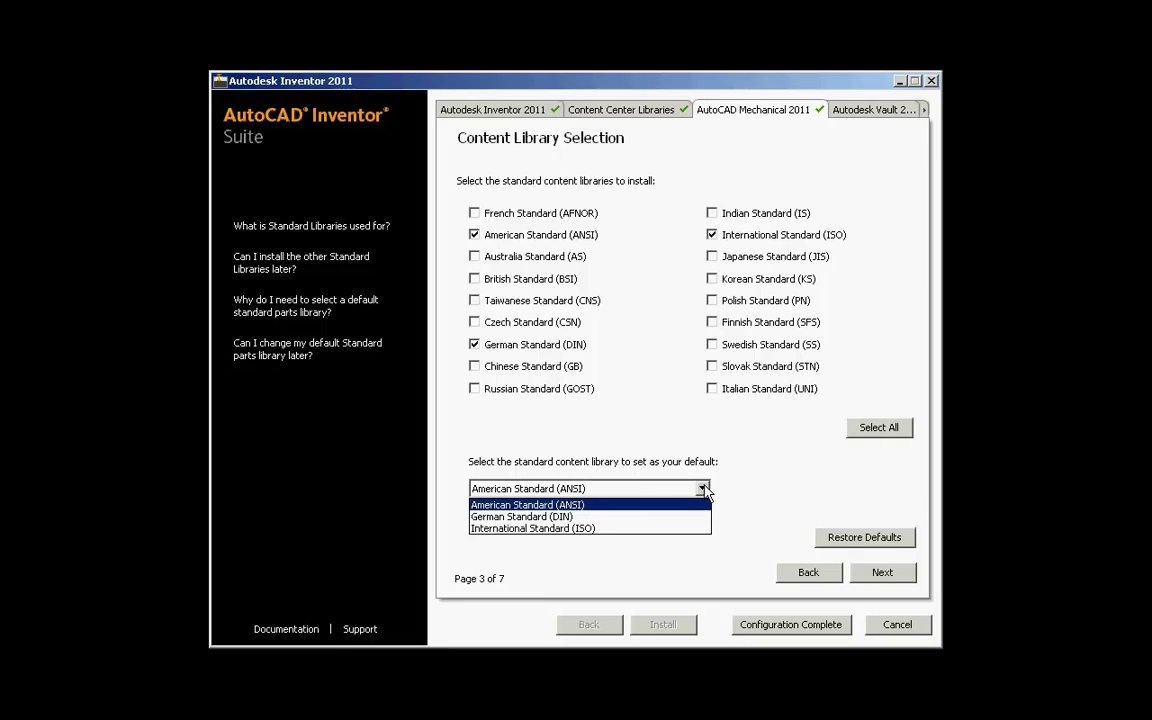
left_click(703, 489)
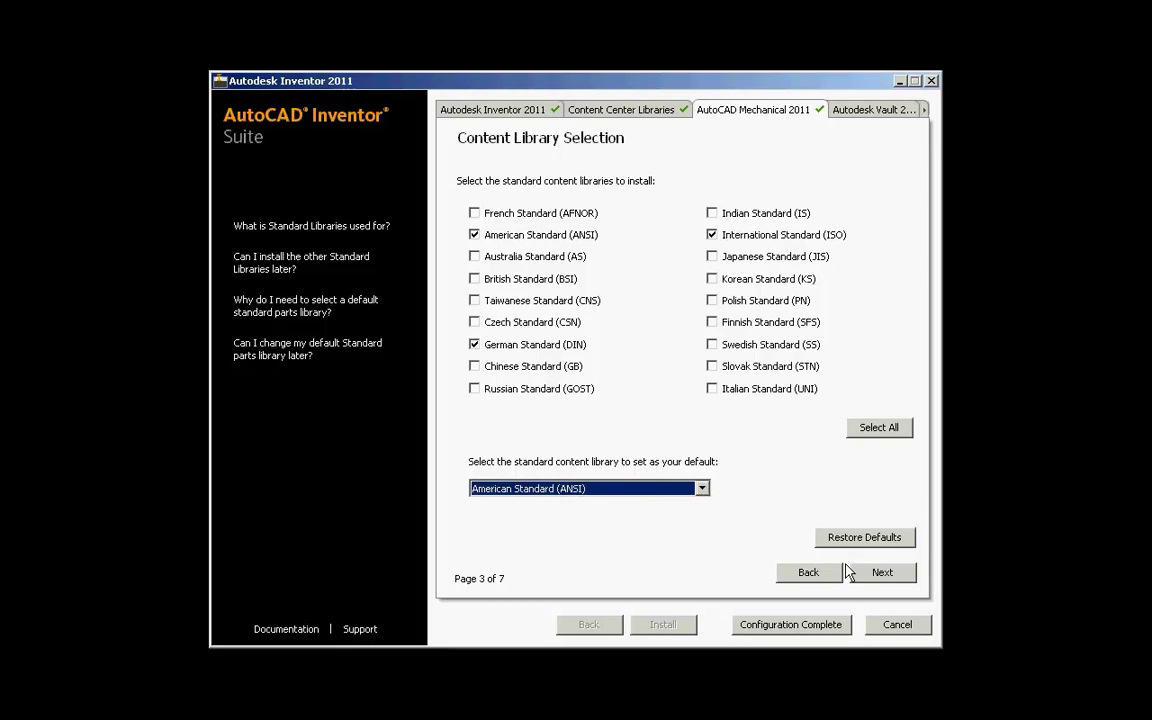
left_click(883, 575)
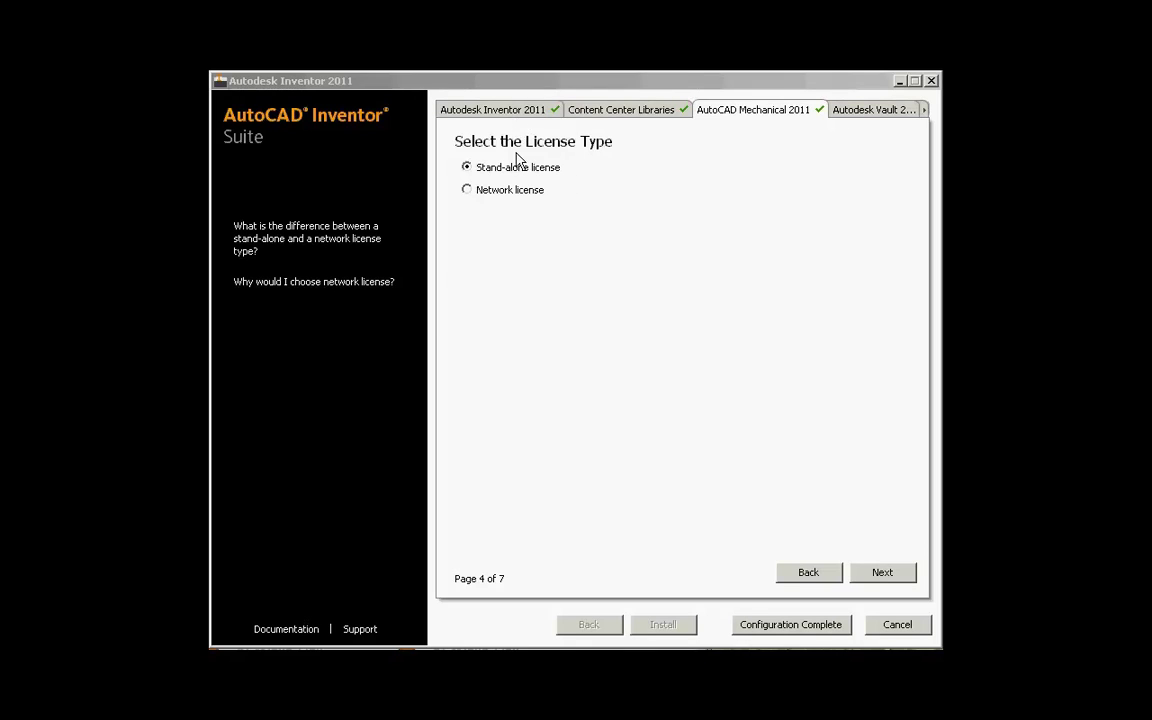
Step: Select a network license with the Single License Server model for AutoCAD Mechanical 2011 and continue to the installation type
left_click(510, 194)
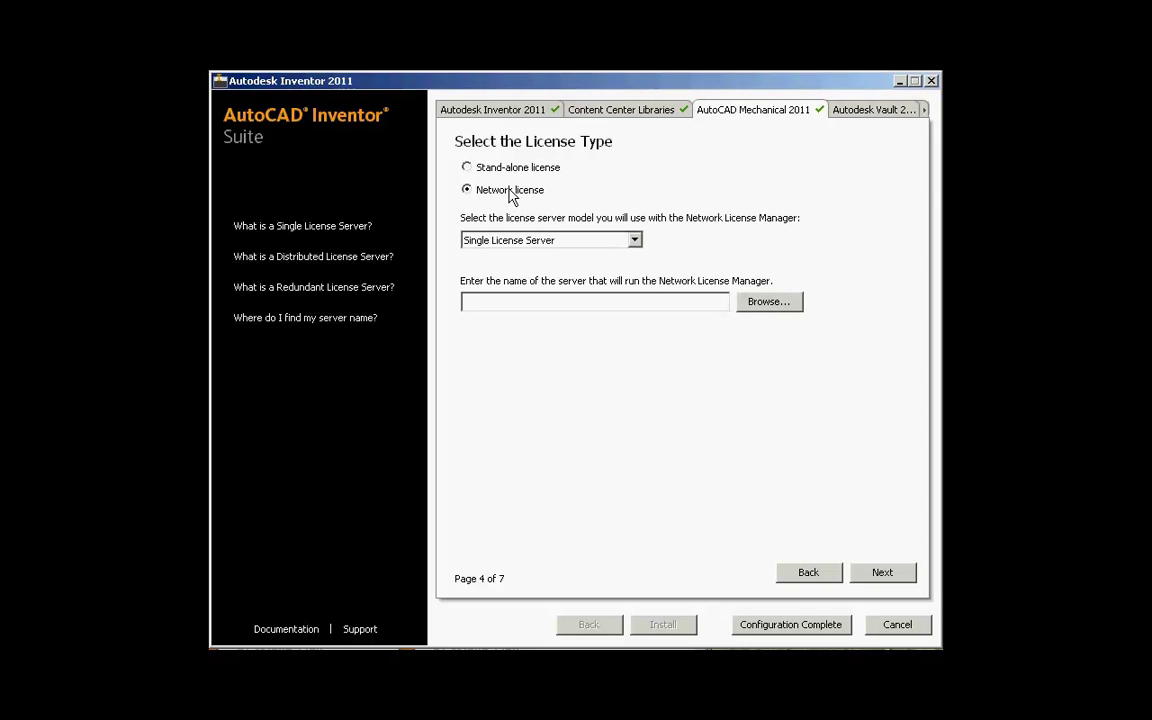
left_click(635, 241)
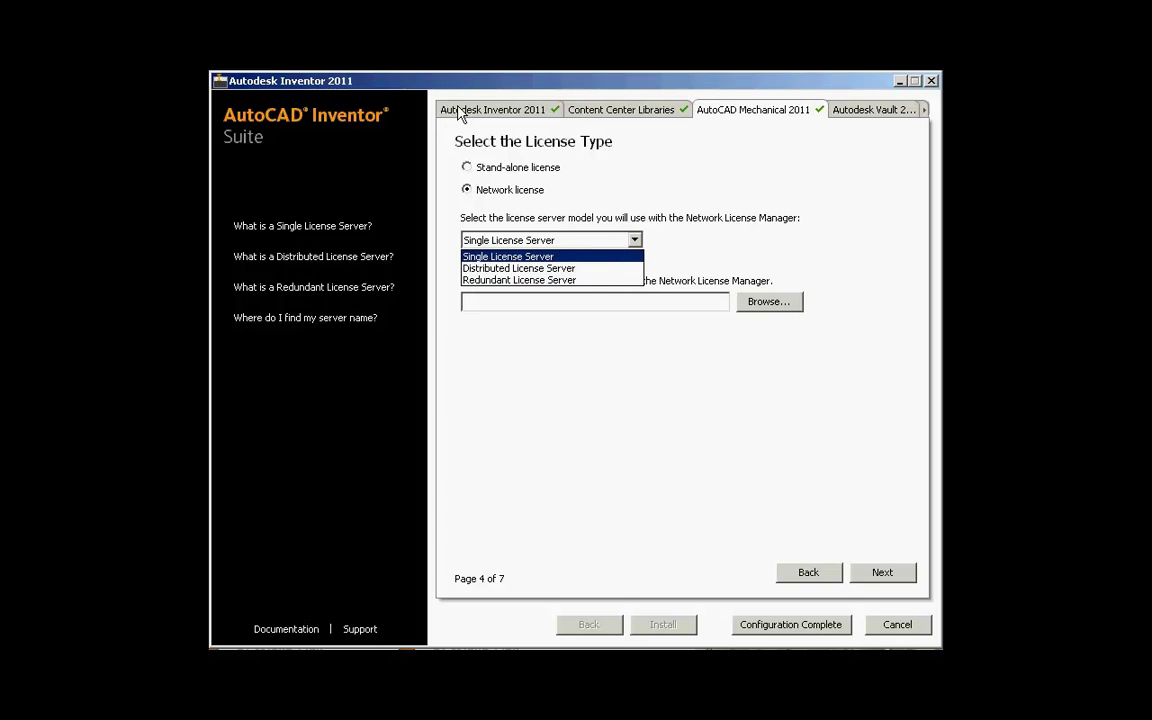
left_click(615, 195)
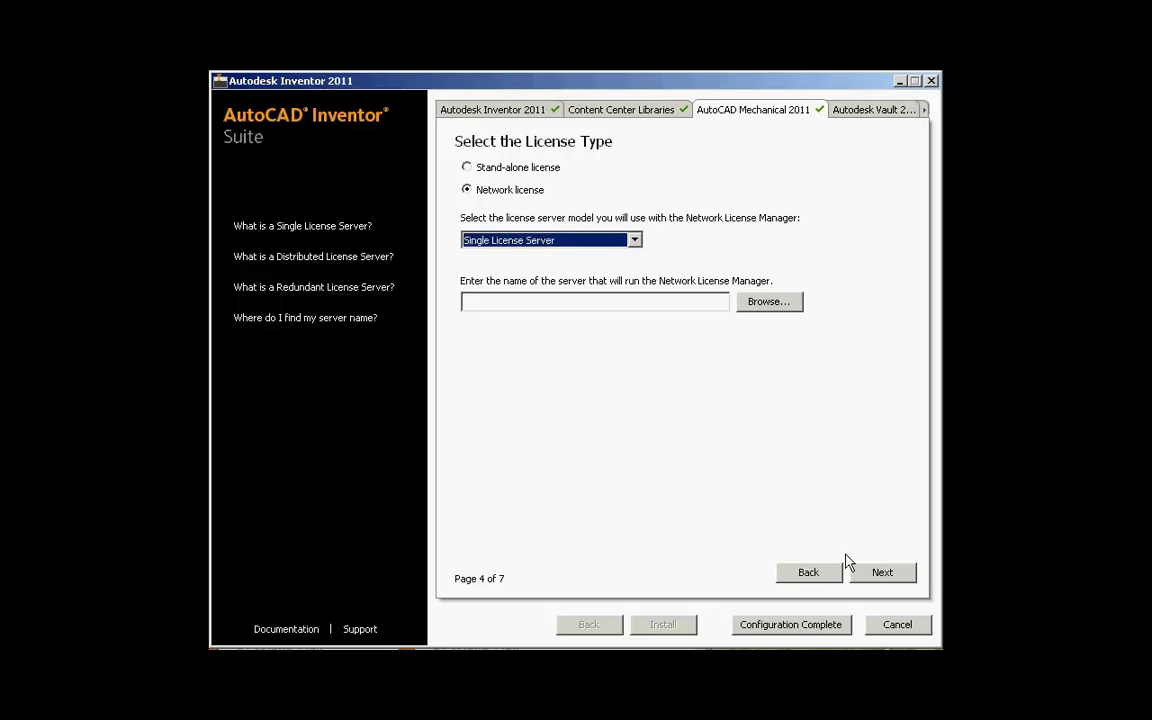
left_click(884, 574)
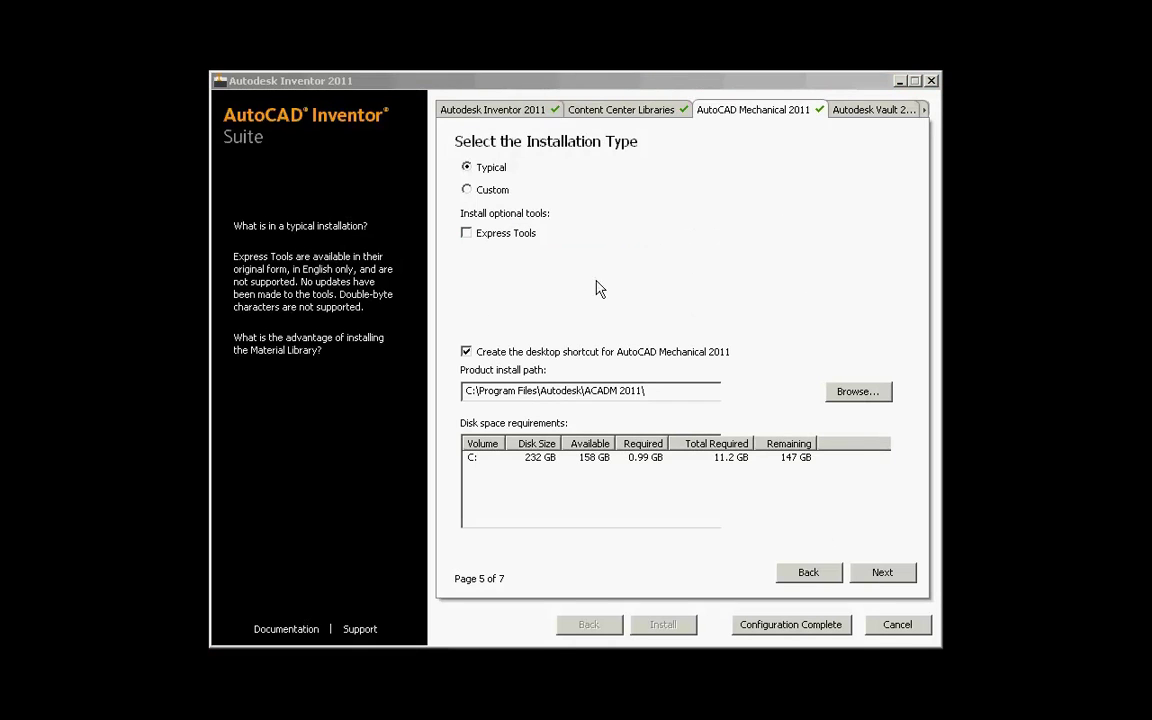
Step: Look at the custom features, return to the Typical installation with the default install path, and continue to the service pack options
left_click(467, 191)
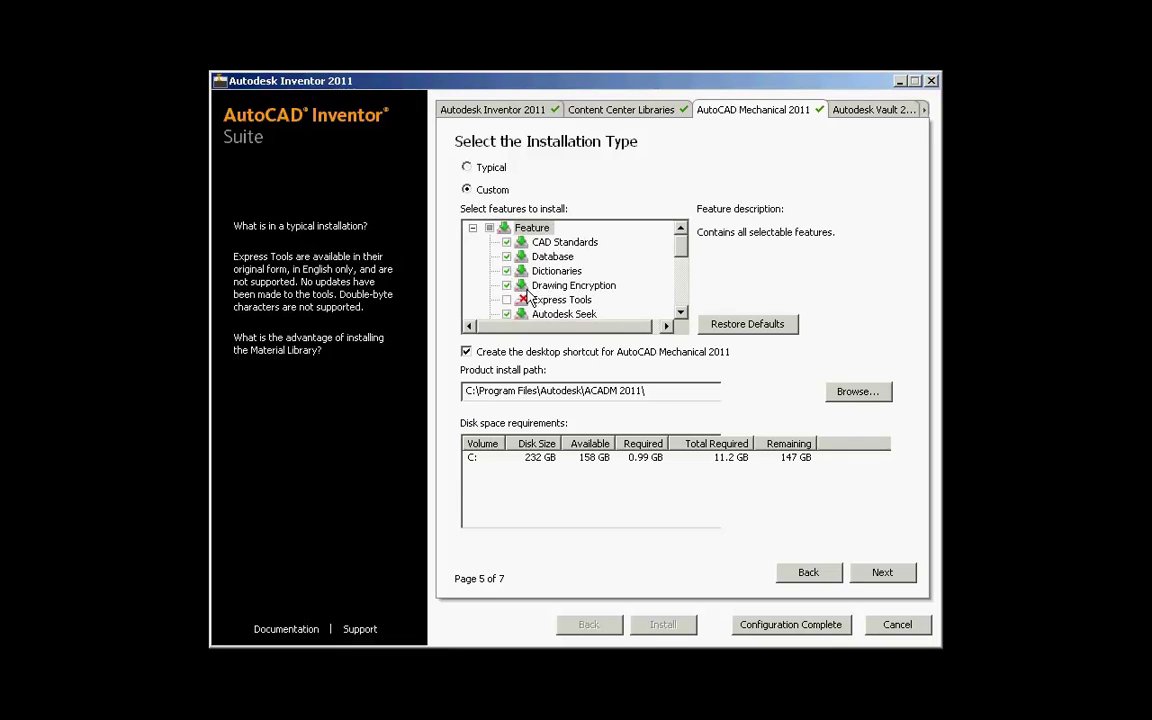
left_click(467, 167)
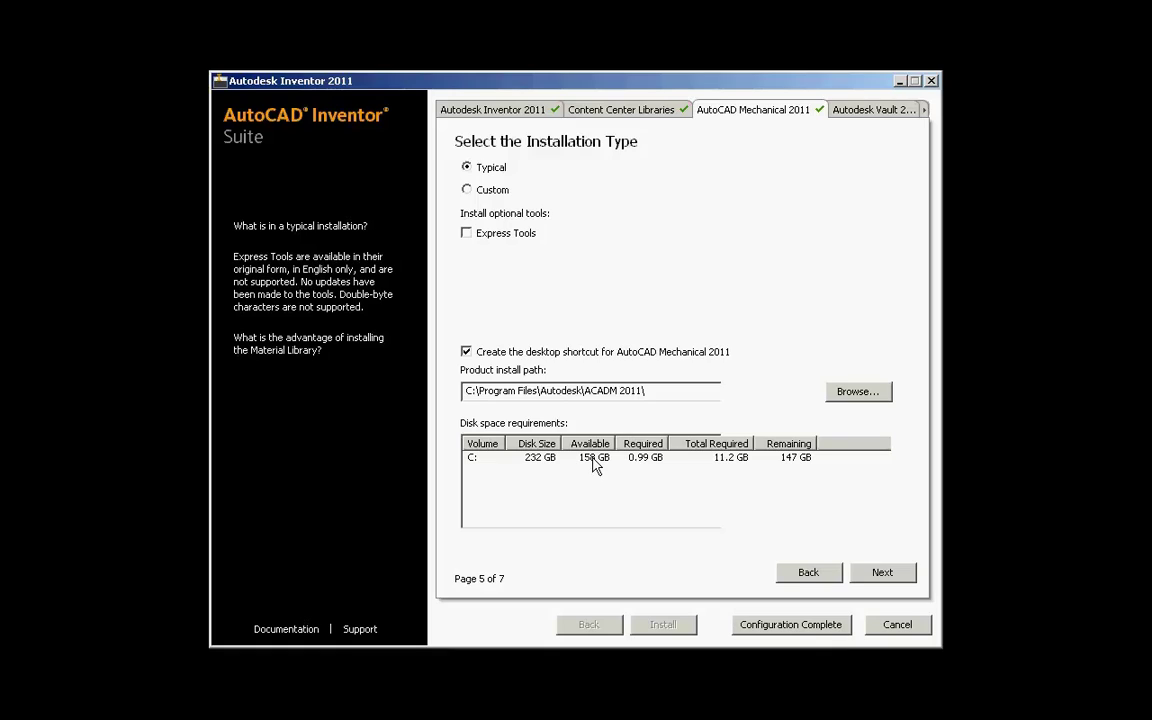
key("Return")
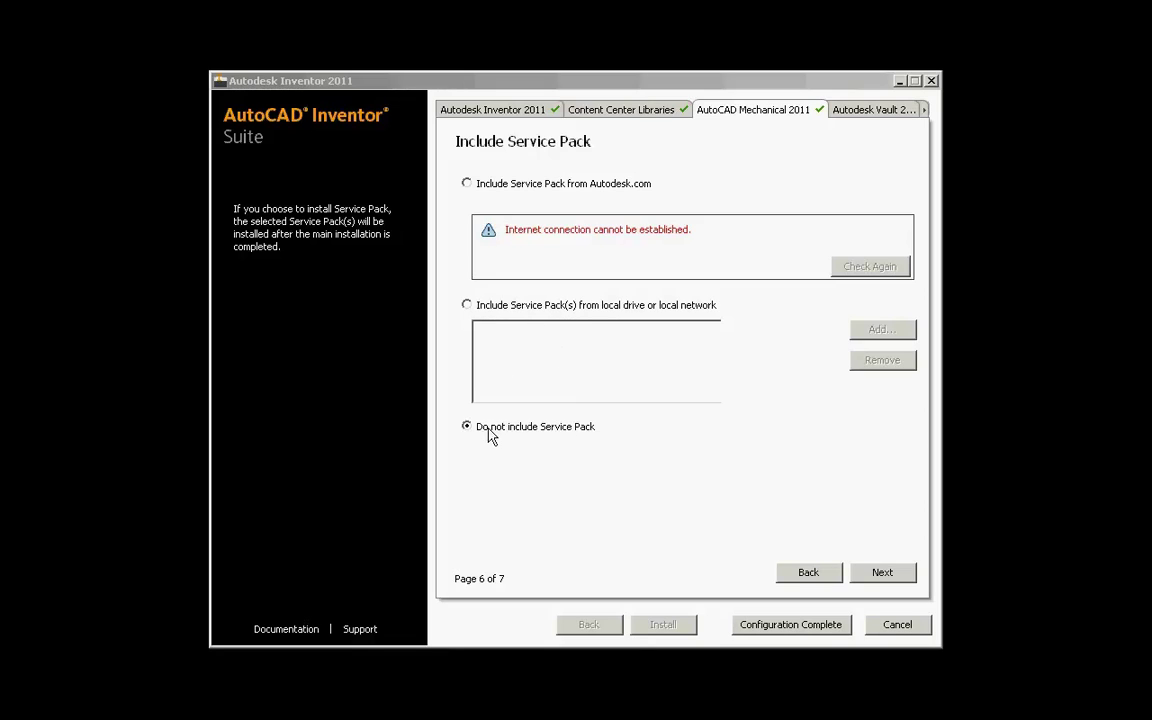
Step: Continue without including a service pack and complete the product configuration to return to the confirmation page
left_click(876, 576)
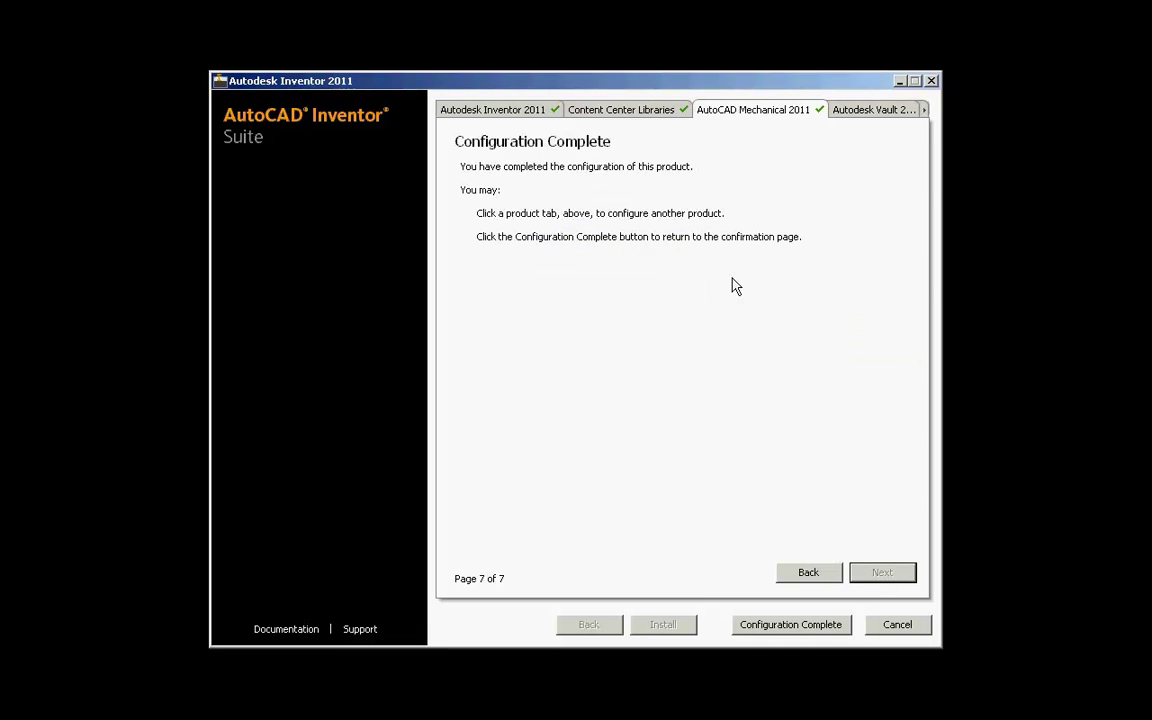
left_click(798, 625)
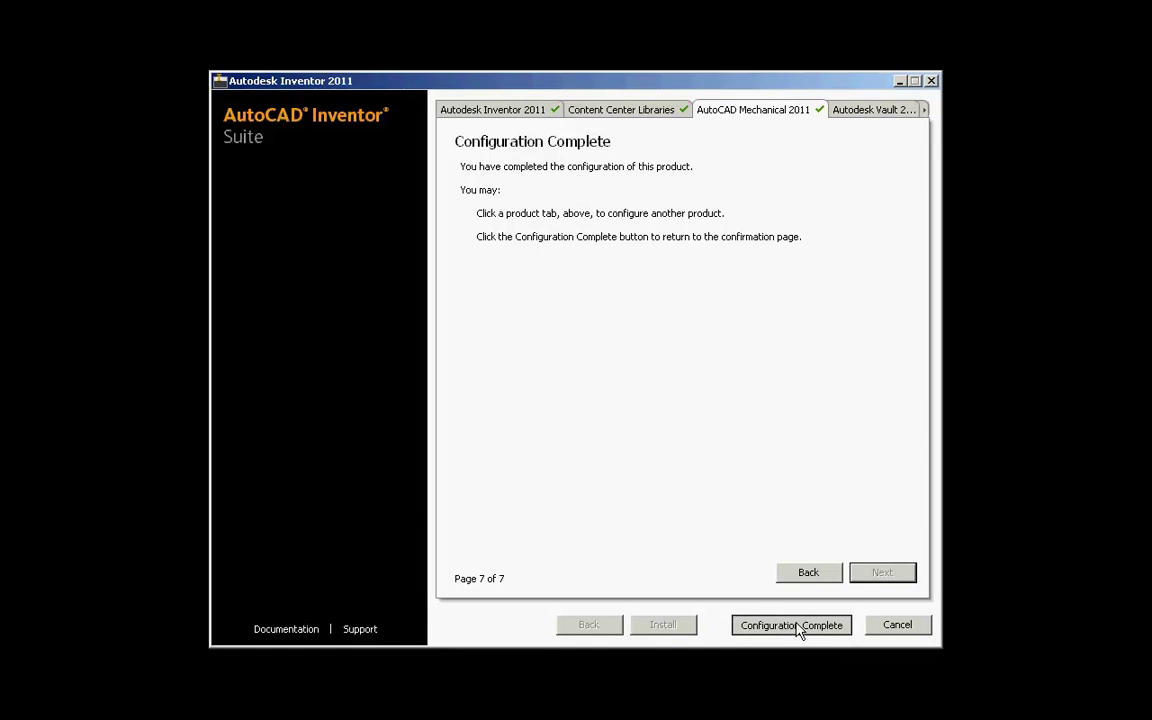